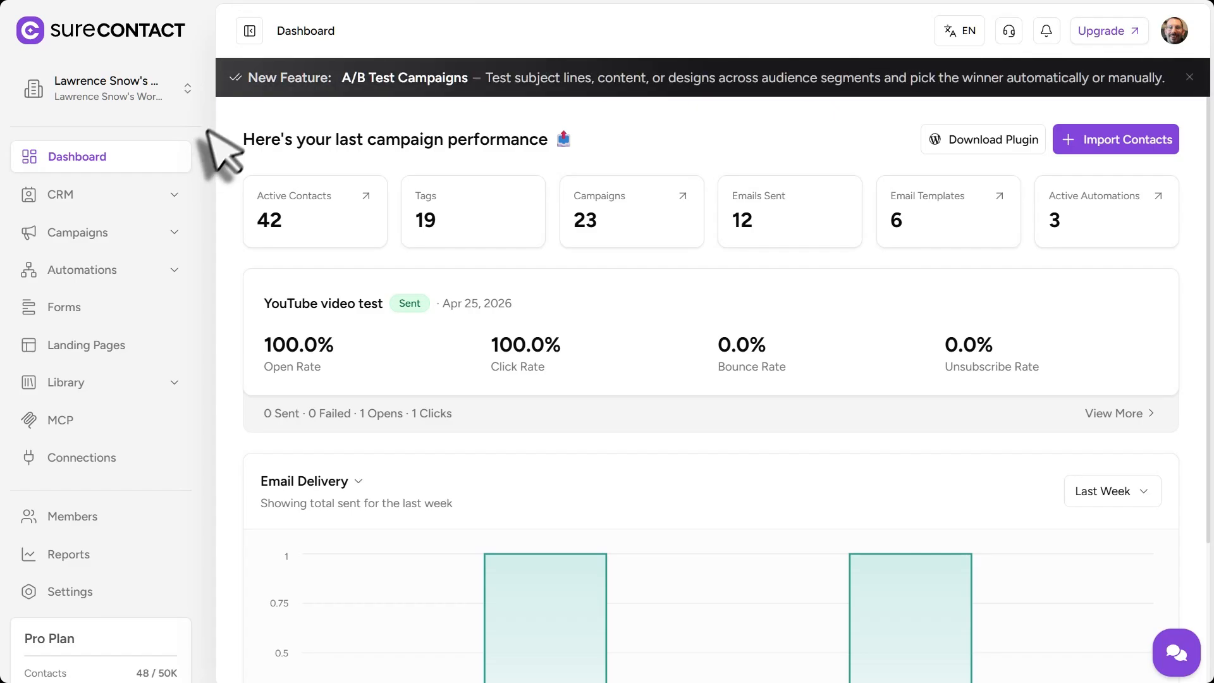
Step: Open the library of landing page templates to view the available designs
{"action": "left_click", "coordinate": [121, 381]}
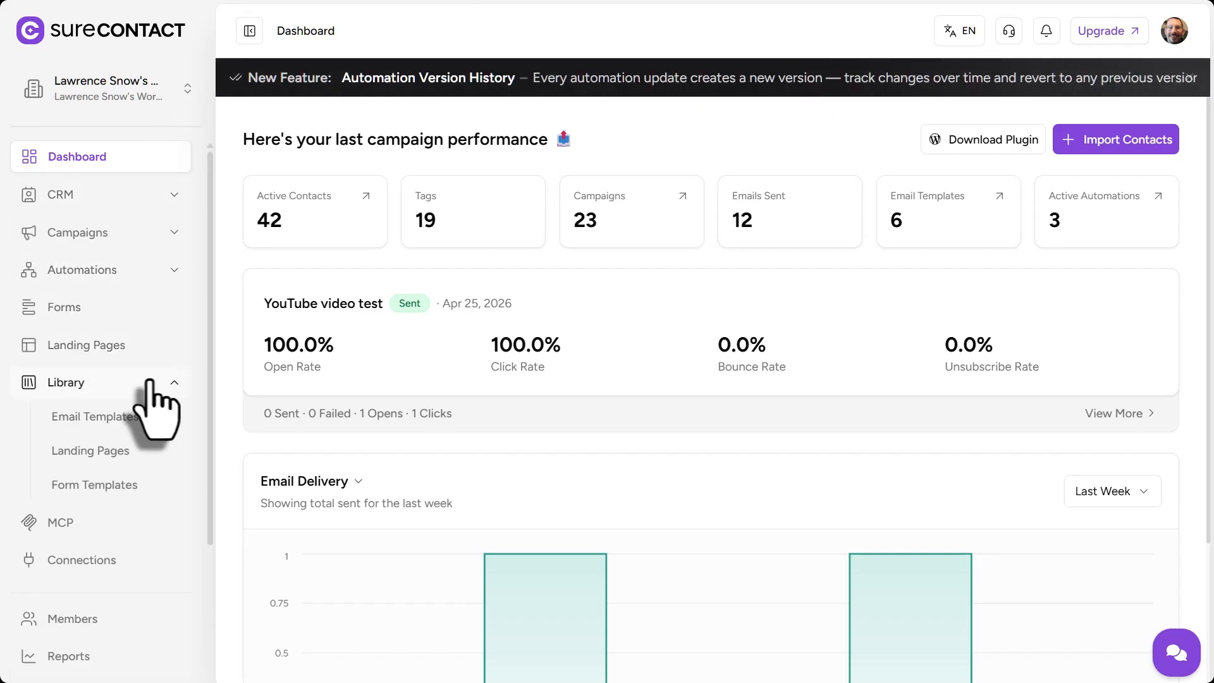
{"action": "left_click", "coordinate": [99, 453]}
{"action": "mouse_move", "coordinate": [523, 373]}
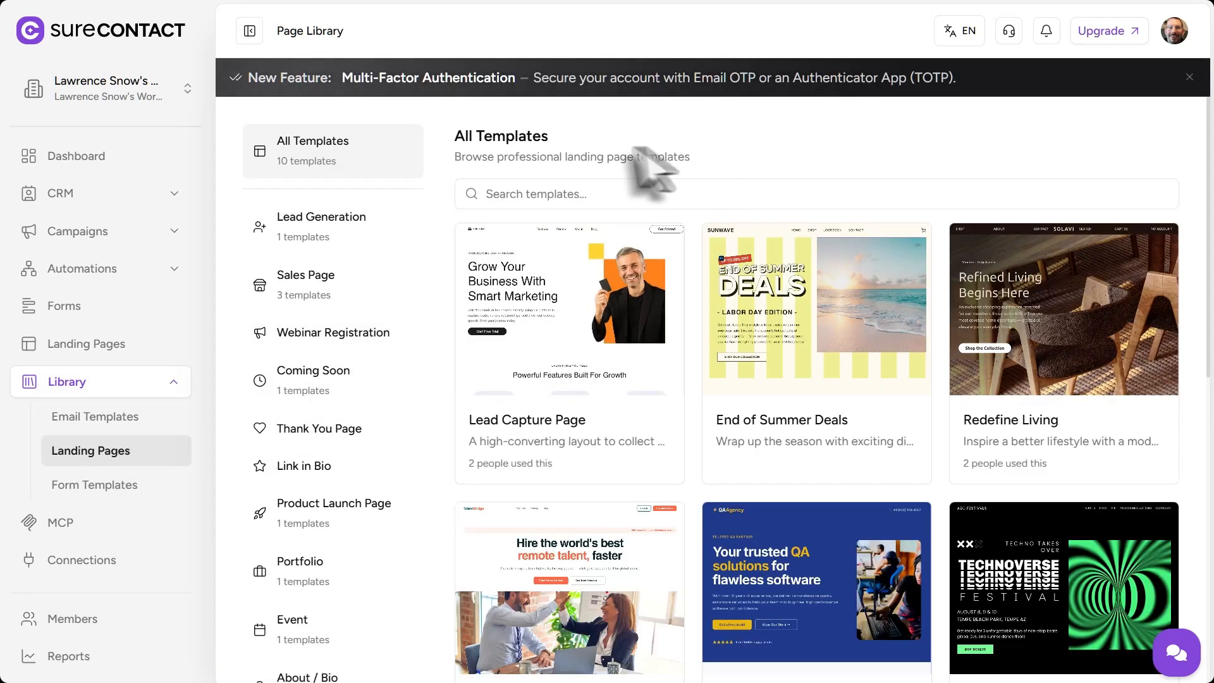
Step: Create a new landing page named "Free Guide Signup"
{"action": "left_click", "coordinate": [108, 345]}
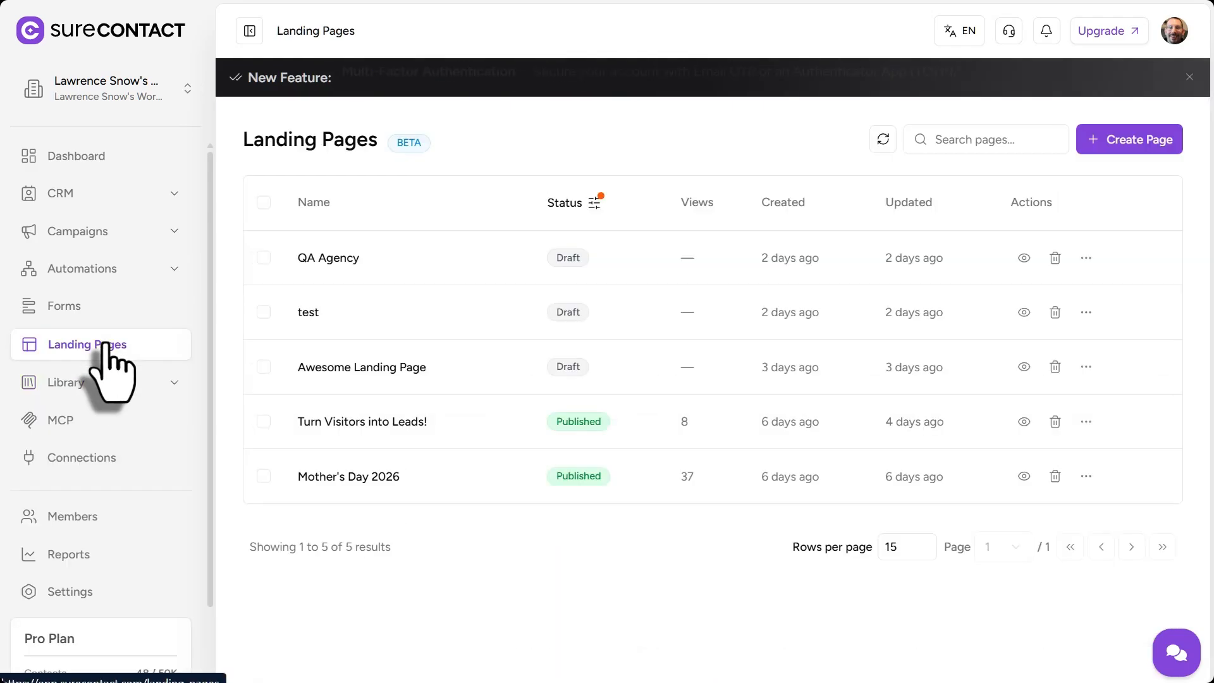
{"action": "left_click", "coordinate": [1128, 147]}
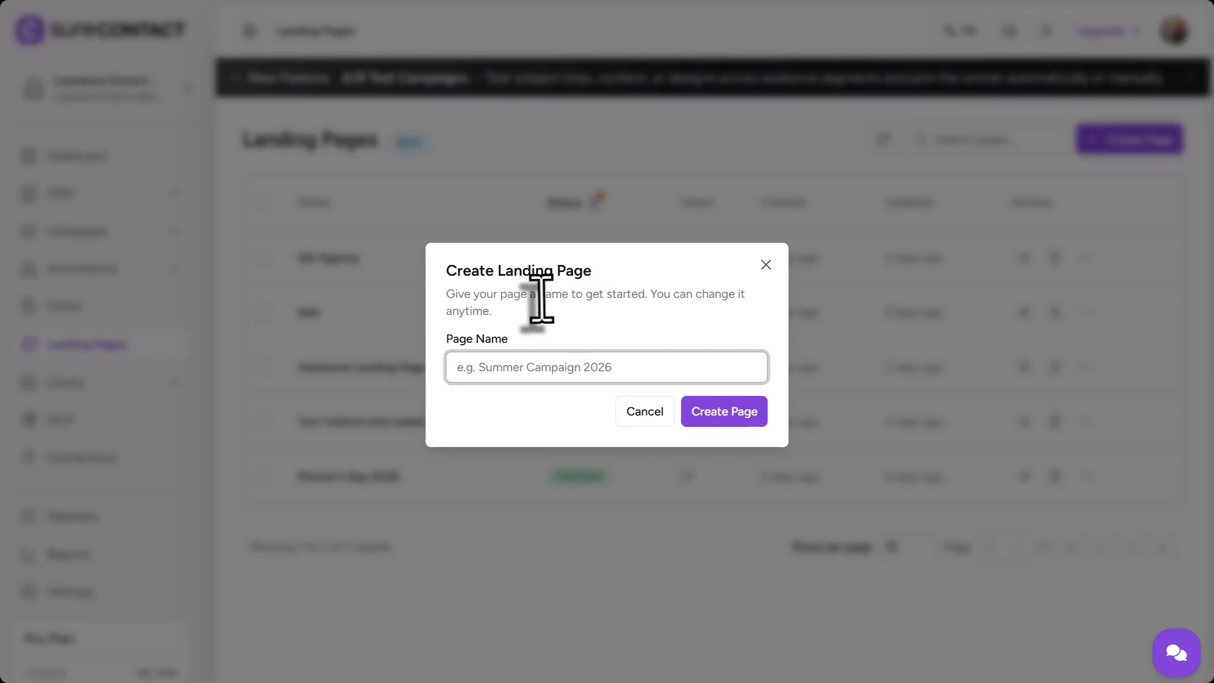
{"action": "left_click", "coordinate": [495, 375]}
{"action": "type", "text": "Free Guide Signup"}
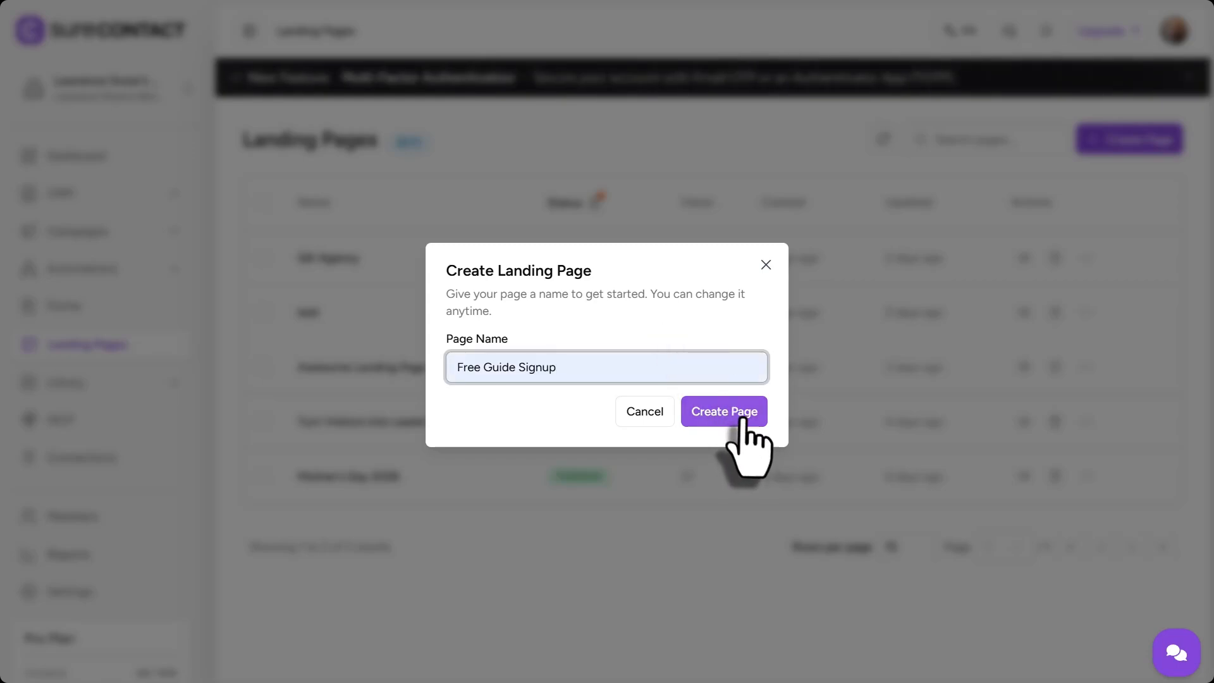
{"action": "left_click", "coordinate": [740, 411]}
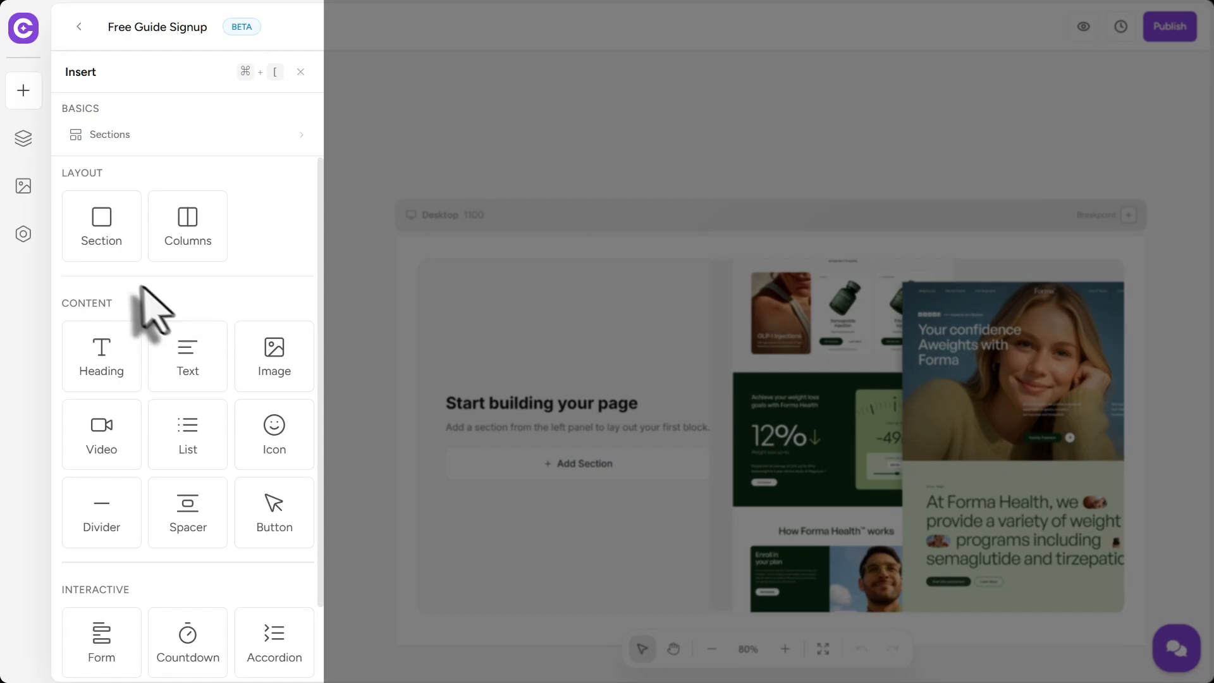
Step: Insert the prebuilt Hero with Image section into the blank page
{"action": "left_click", "coordinate": [119, 137]}
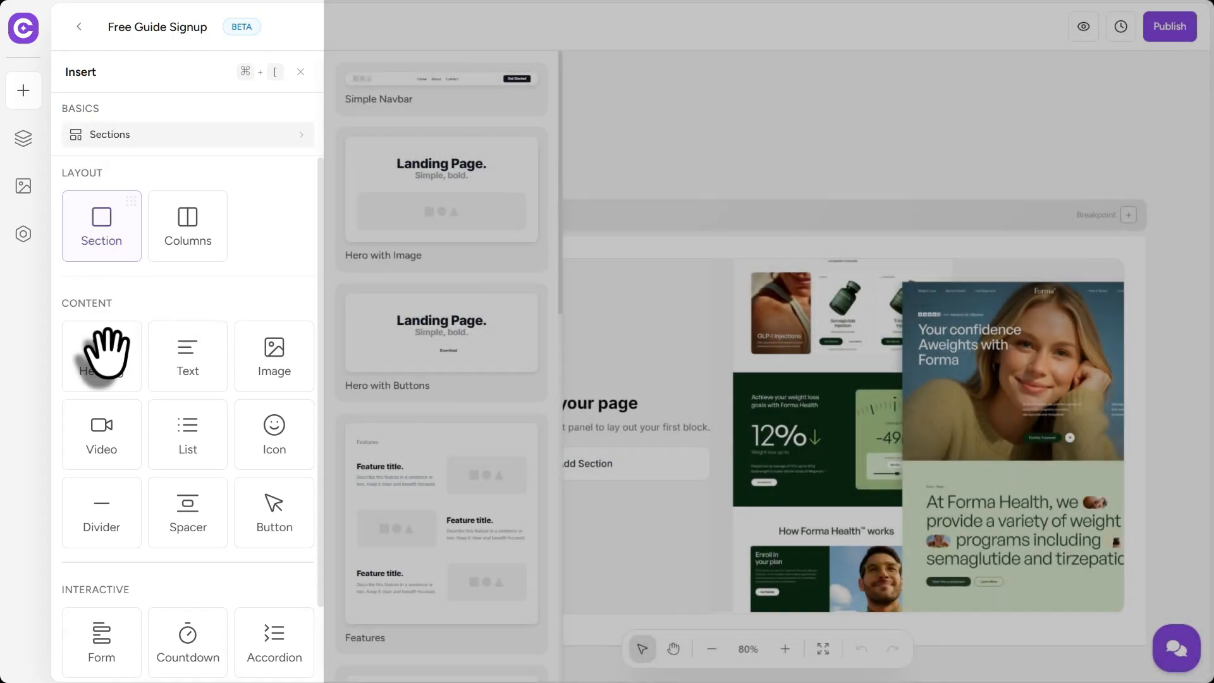
{"action": "scroll", "coordinate": [199, 475], "scroll_direction": "down", "scroll_amount": 2}
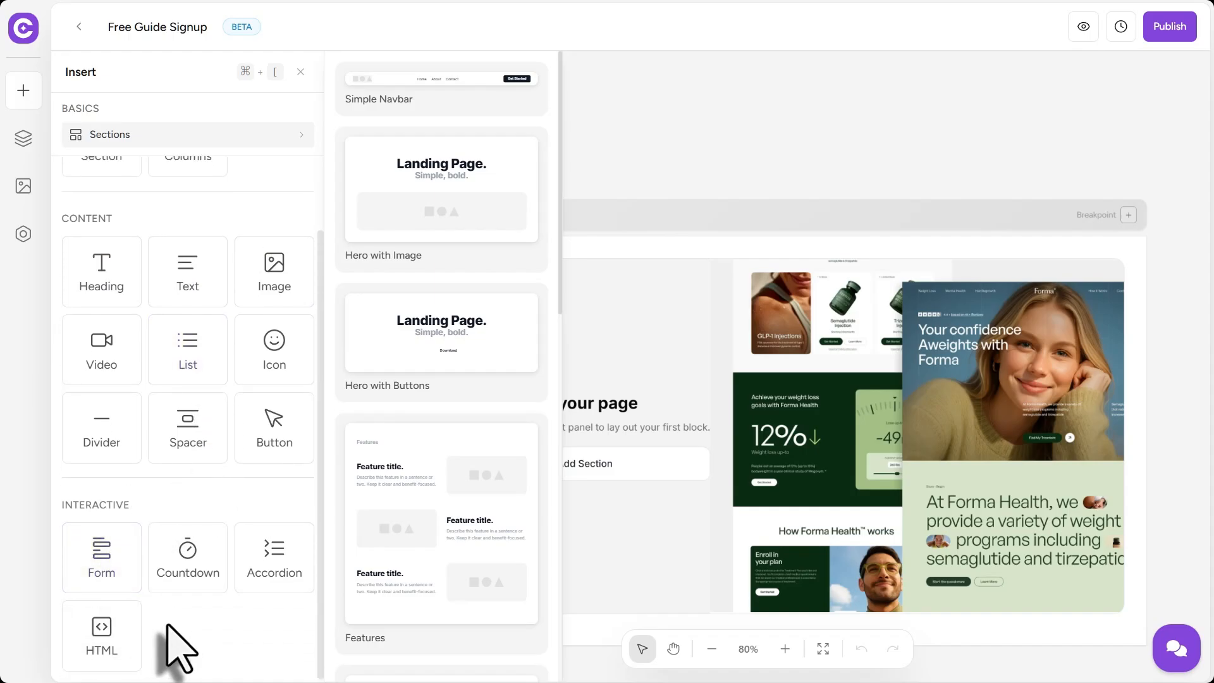
{"action": "left_click", "coordinate": [873, 193]}
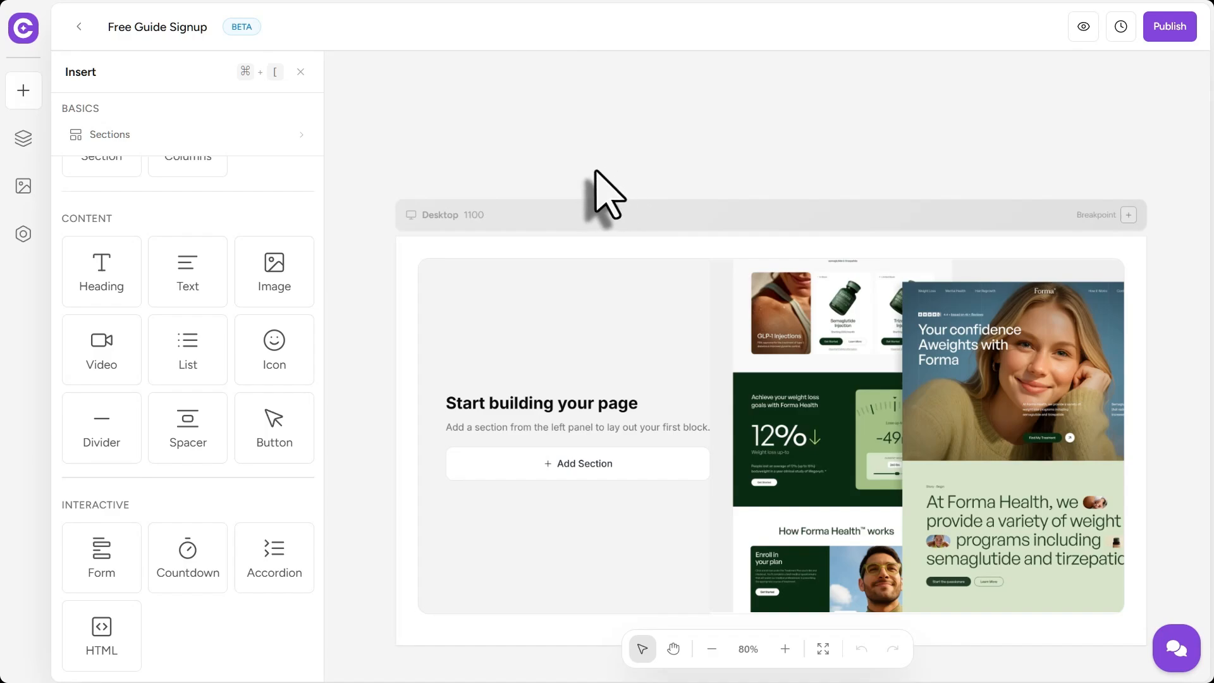
{"action": "left_click", "coordinate": [148, 138]}
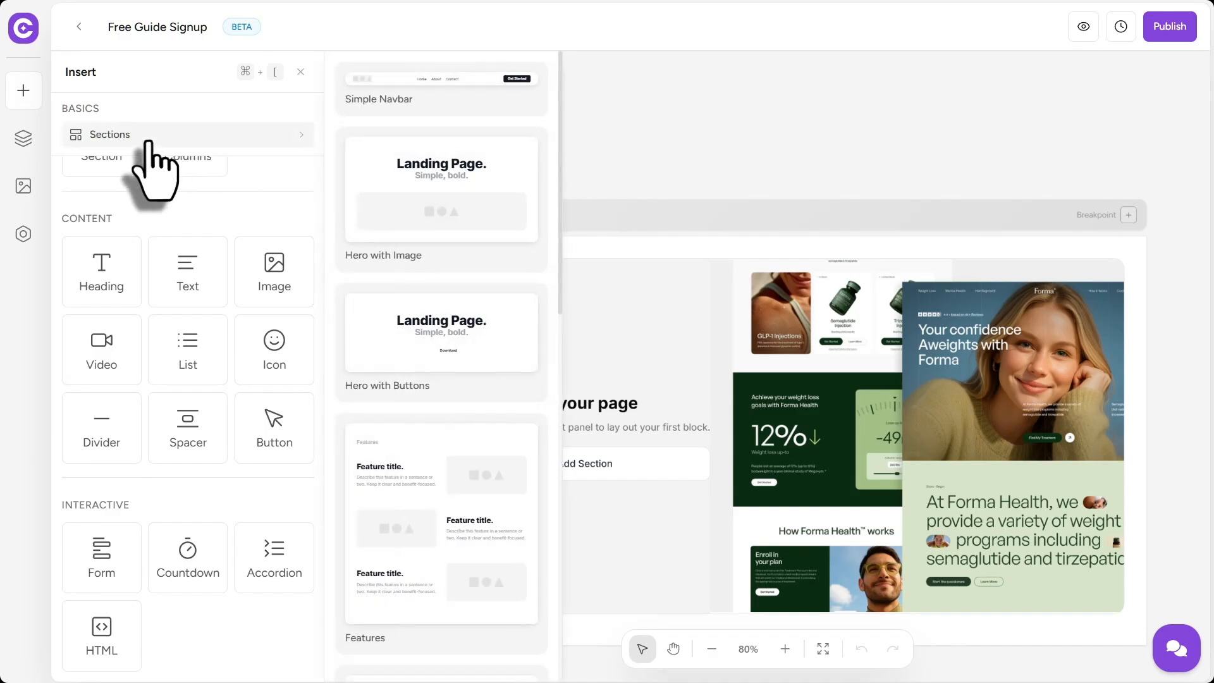
{"action": "left_click", "coordinate": [412, 199]}
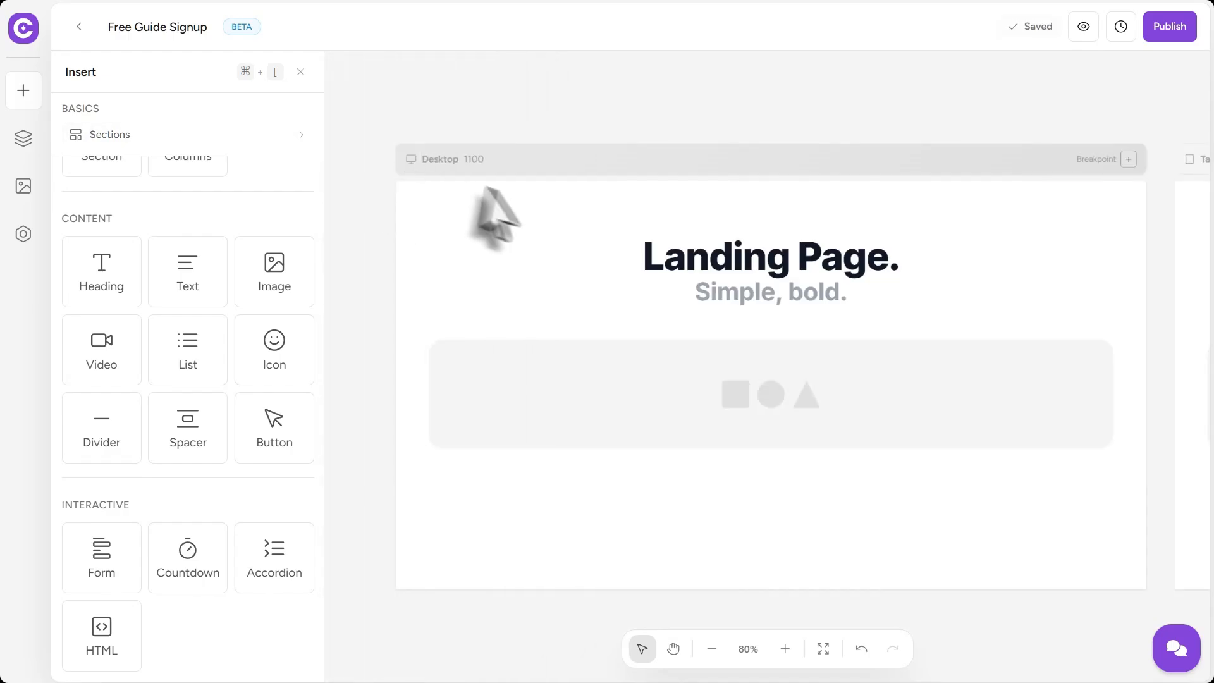
Step: Examine the hero heading's text settings and the page's layouts for the smaller screen sizes
{"action": "left_click", "coordinate": [718, 256]}
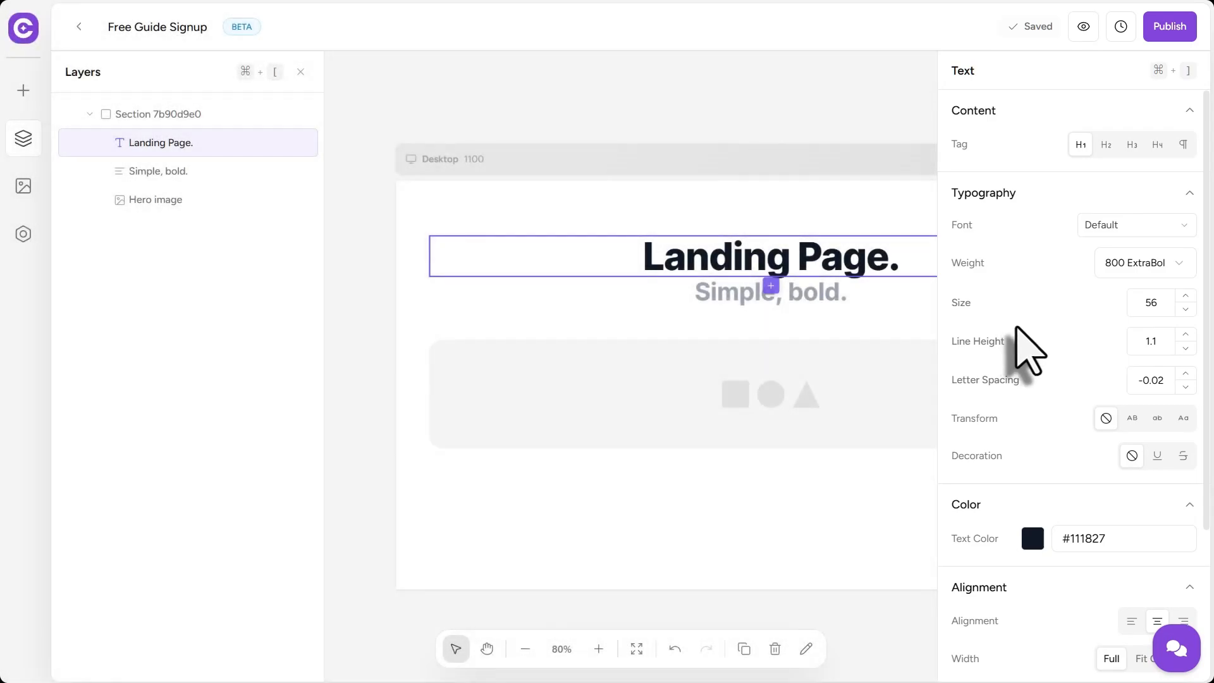
{"action": "left_click", "coordinate": [615, 103]}
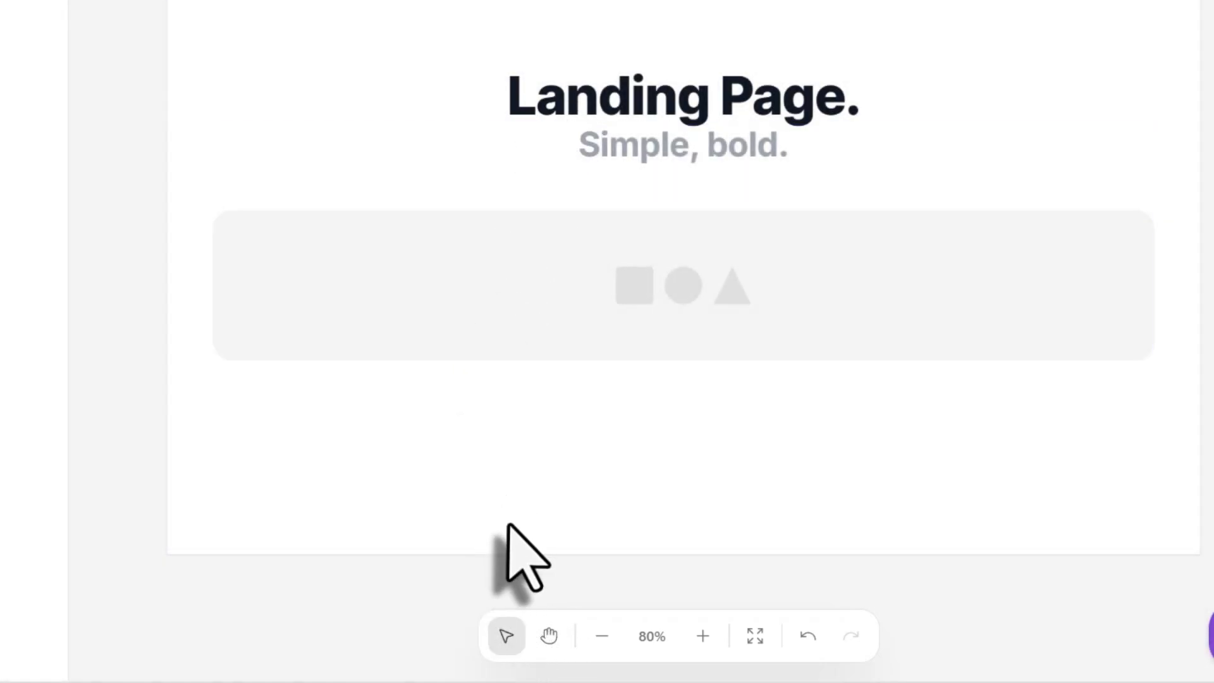
{"action": "left_click", "coordinate": [549, 635]}
{"action": "left_click_drag", "start_coordinate": [772, 623], "coordinate": [432, 604]}
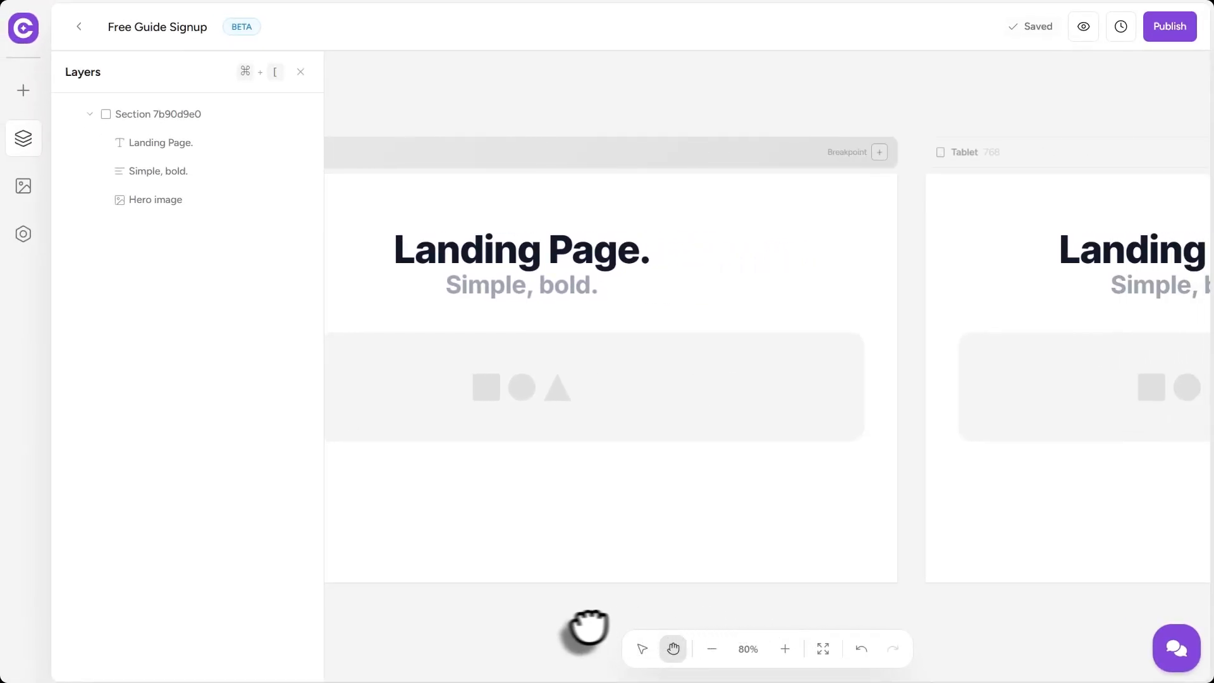
{"action": "left_click_drag", "start_coordinate": [588, 626], "coordinate": [577, 640]}
{"action": "left_click_drag", "start_coordinate": [886, 639], "coordinate": [677, 632]}
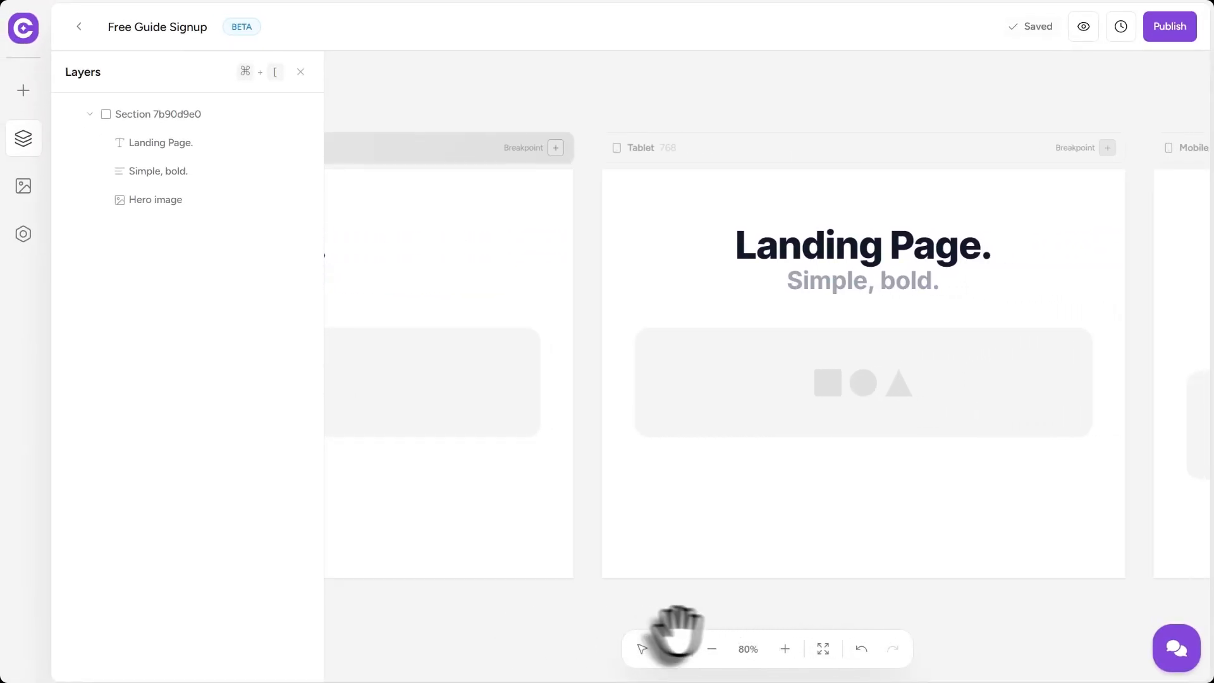
{"action": "mouse_move", "coordinate": [864, 624]}
{"action": "left_mouse_down"}
{"action": "mouse_move", "coordinate": [632, 623]}
{"action": "mouse_move", "coordinate": [856, 623]}
{"action": "left_mouse_up"}
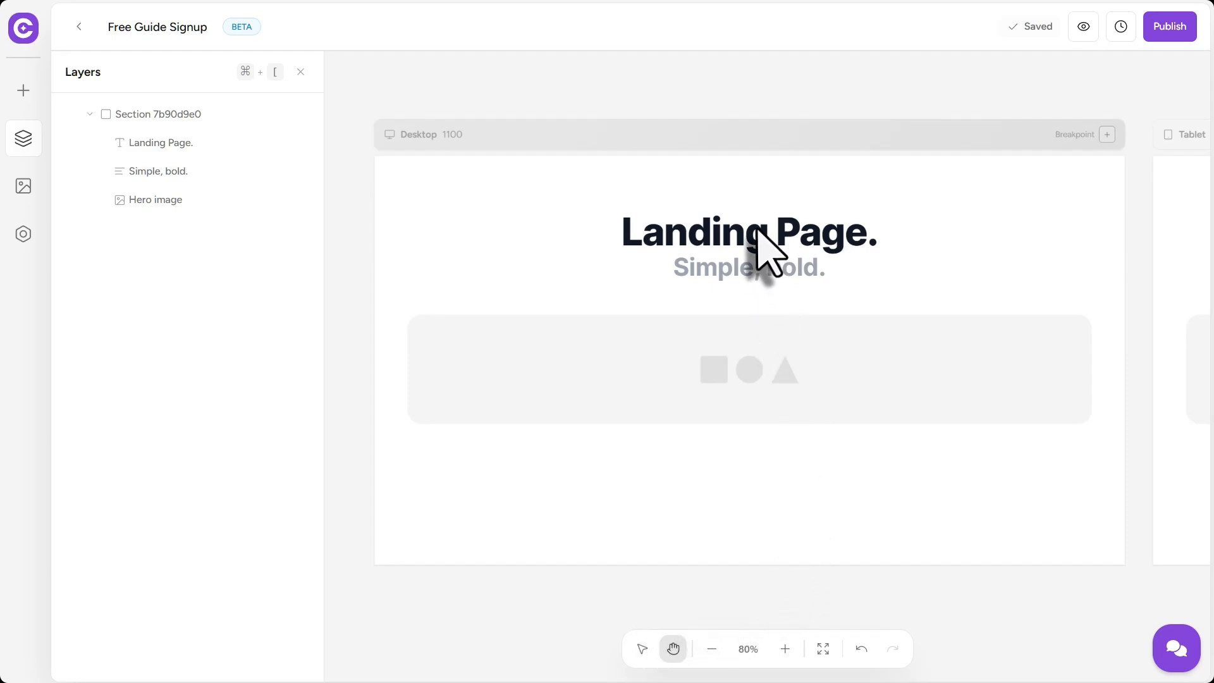
Step: Replace the hero heading with "Download the Free Guide to Getting More Clients"
{"action": "left_click", "coordinate": [642, 649]}
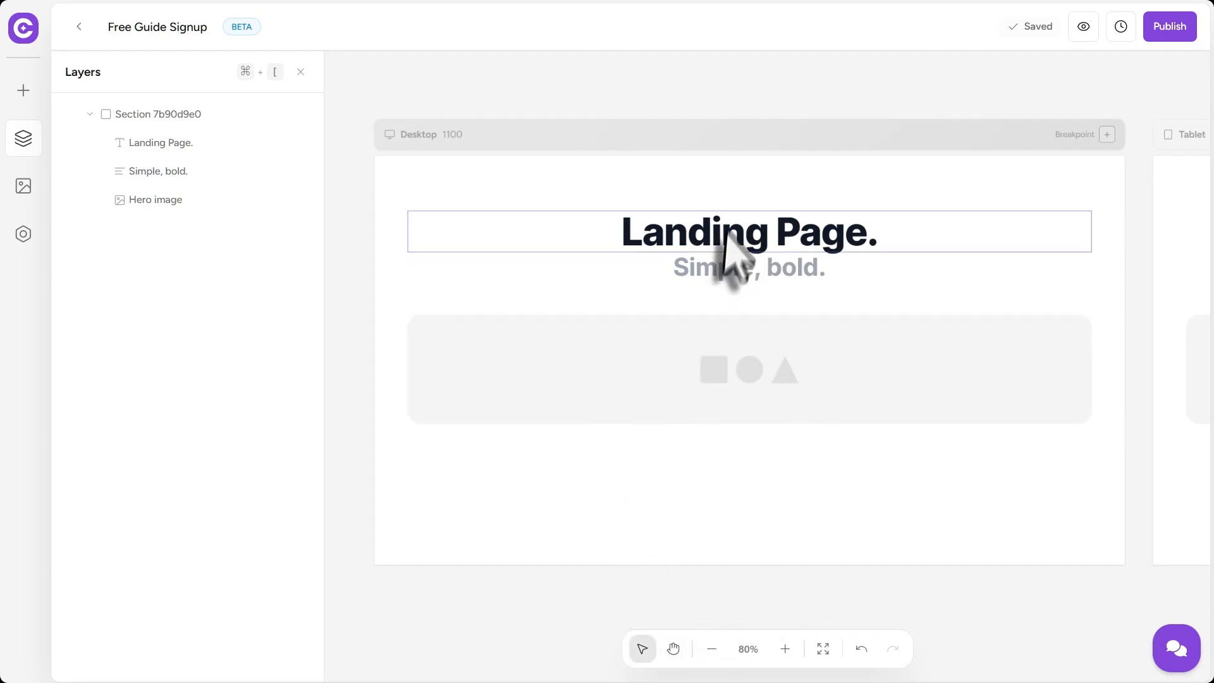
{"action": "left_click", "coordinate": [723, 234]}
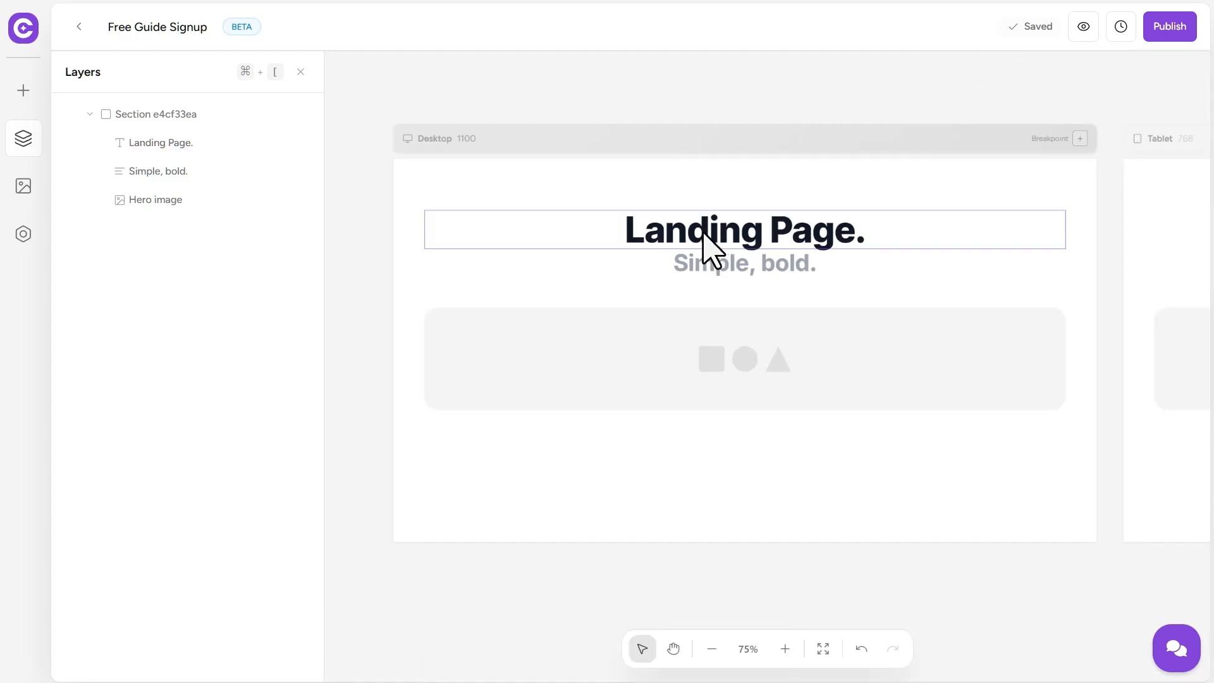
{"action": "left_click", "coordinate": [704, 233]}
{"action": "double_click", "coordinate": [605, 229]}
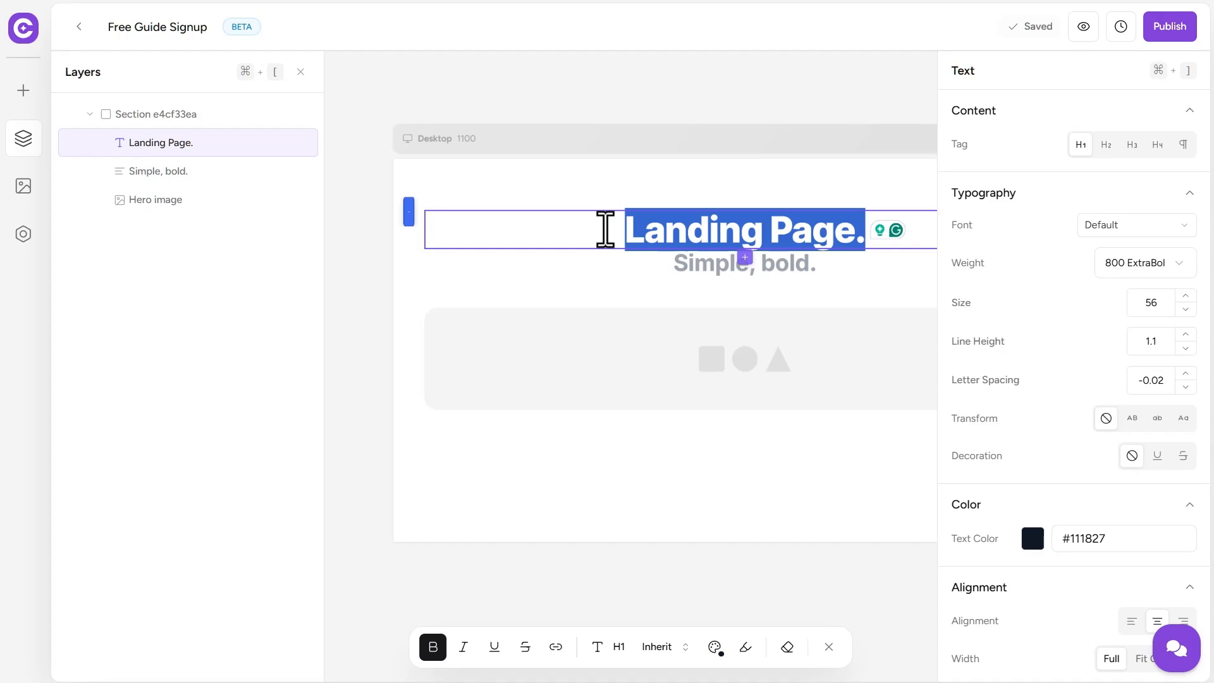
{"action": "type", "text": "Download the Free Guide to Get More Clients"}
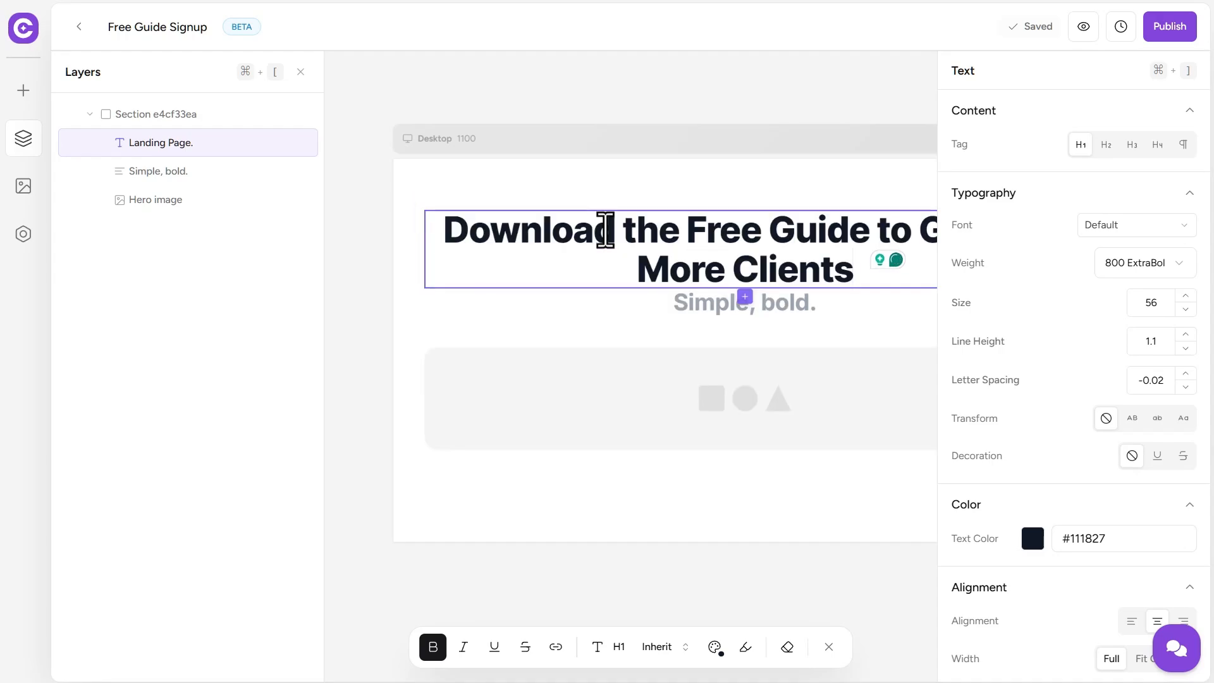
Step: Replace the hero subheading with "Learn a simple system to attract and convert leads consistently."
{"action": "left_click", "coordinate": [691, 316]}
{"action": "double_click", "coordinate": [712, 310]}
{"action": "left_click_drag", "start_coordinate": [813, 306], "coordinate": [749, 306]}
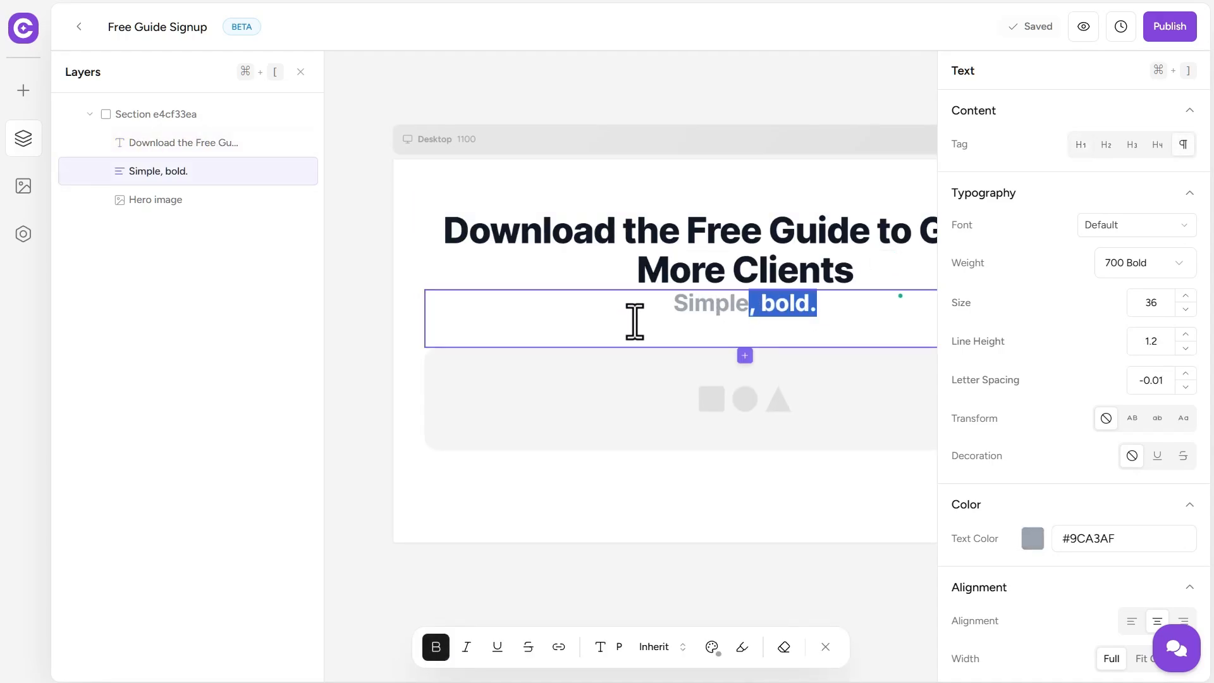
{"action": "key", "text": "super+a"}
{"action": "key", "text": "super+v"}
Step: Fill the hero image placeholder with the "The Simple Client Attraction System" book cover from the media library
{"action": "left_click", "coordinate": [728, 432]}
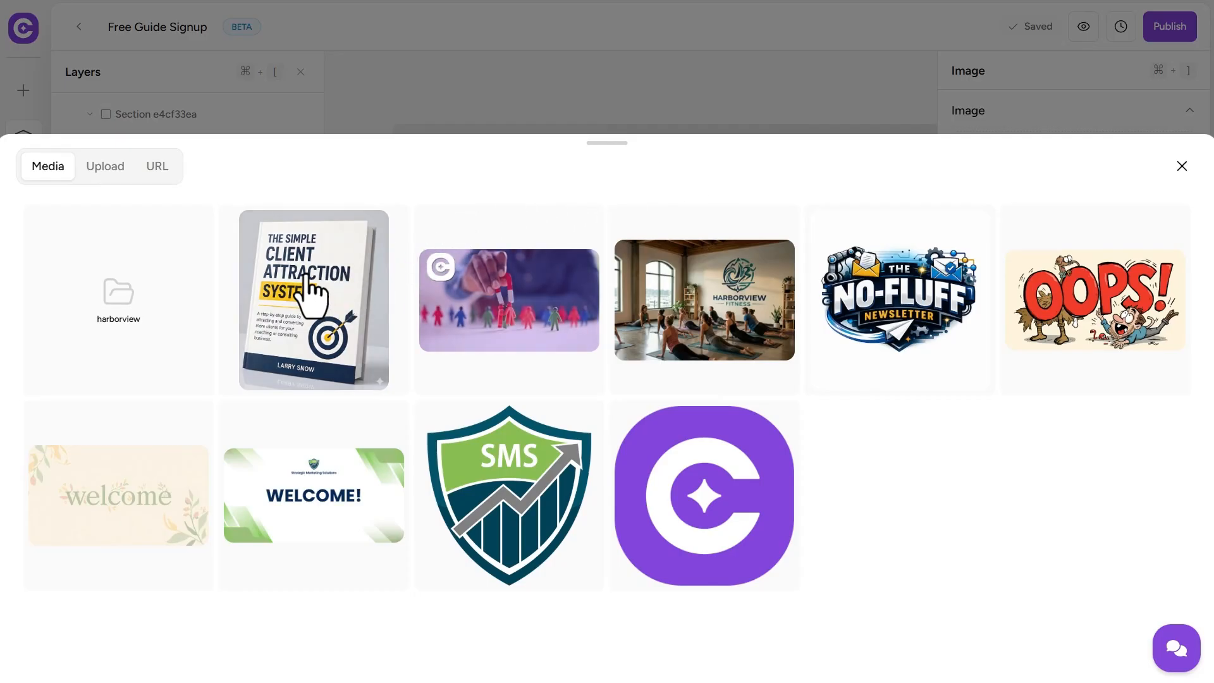
{"action": "left_click", "coordinate": [310, 294]}
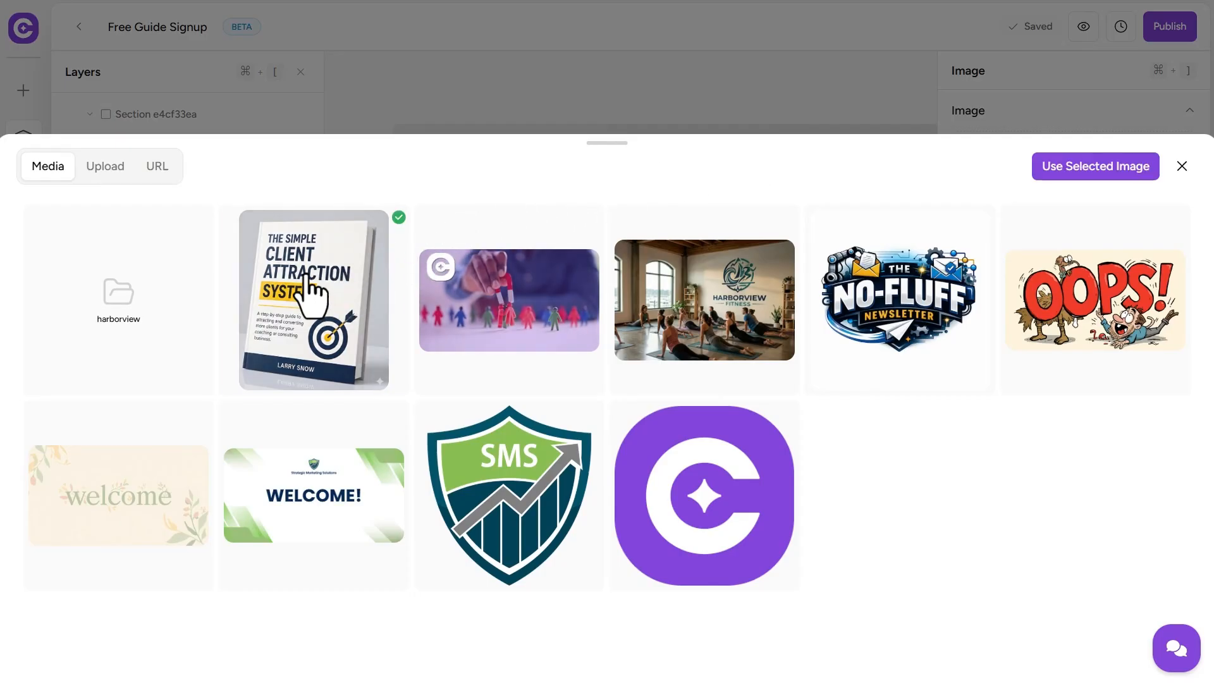
{"action": "left_click", "coordinate": [1094, 180]}
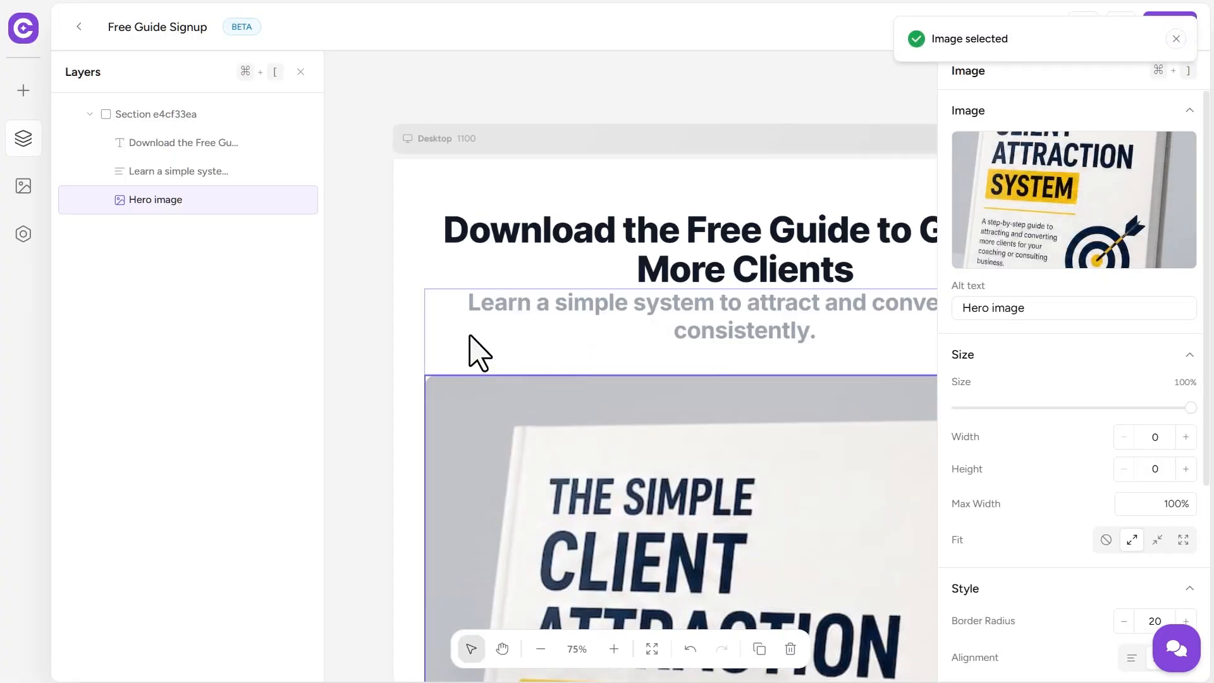
Step: Reduce the hero image's size to 75%
{"action": "scroll", "coordinate": [477, 350], "scroll_direction": "down", "scroll_amount": 5}
{"action": "scroll", "coordinate": [479, 352], "scroll_direction": "down", "scroll_amount": 3}
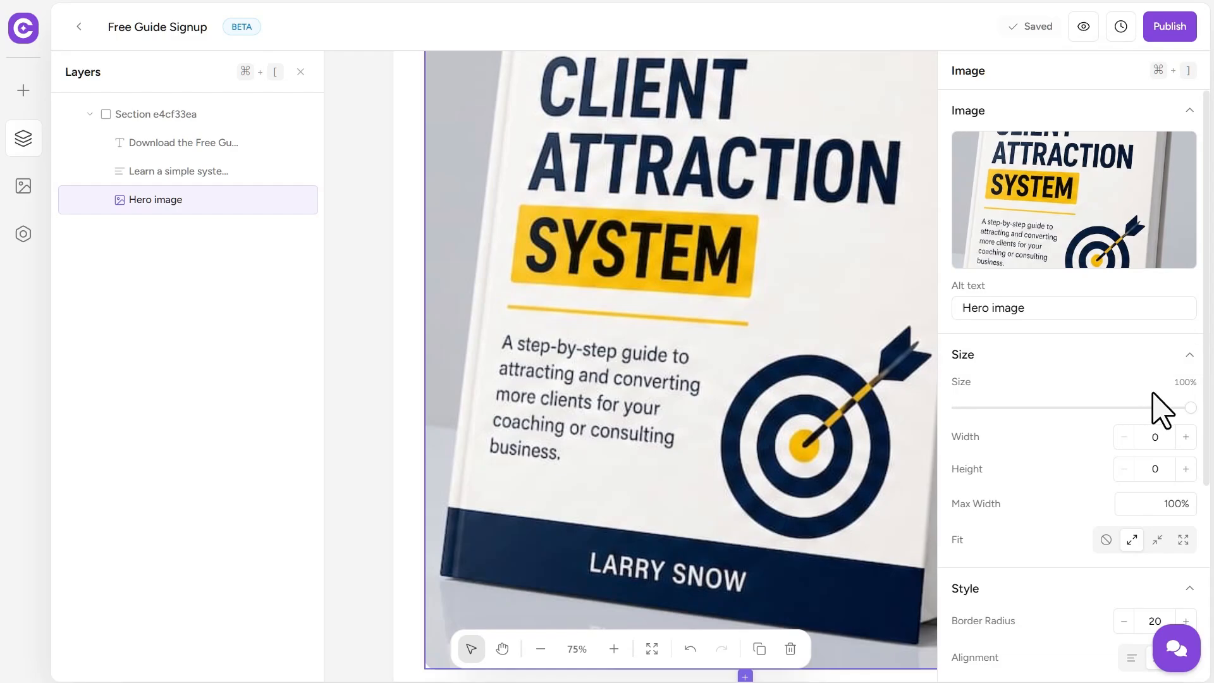
{"action": "left_click_drag", "start_coordinate": [1190, 410], "coordinate": [1146, 408]}
{"action": "scroll", "coordinate": [371, 365], "scroll_direction": "up", "scroll_amount": 3}
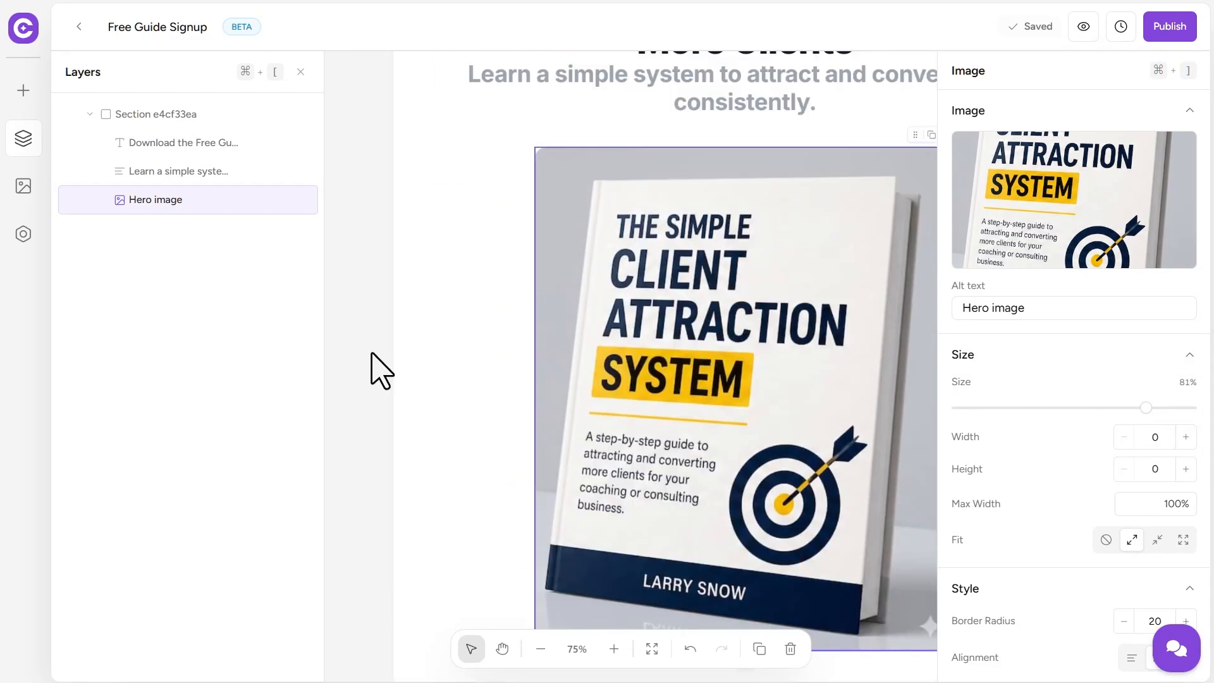
{"action": "scroll", "coordinate": [371, 366], "scroll_direction": "down", "scroll_amount": 3}
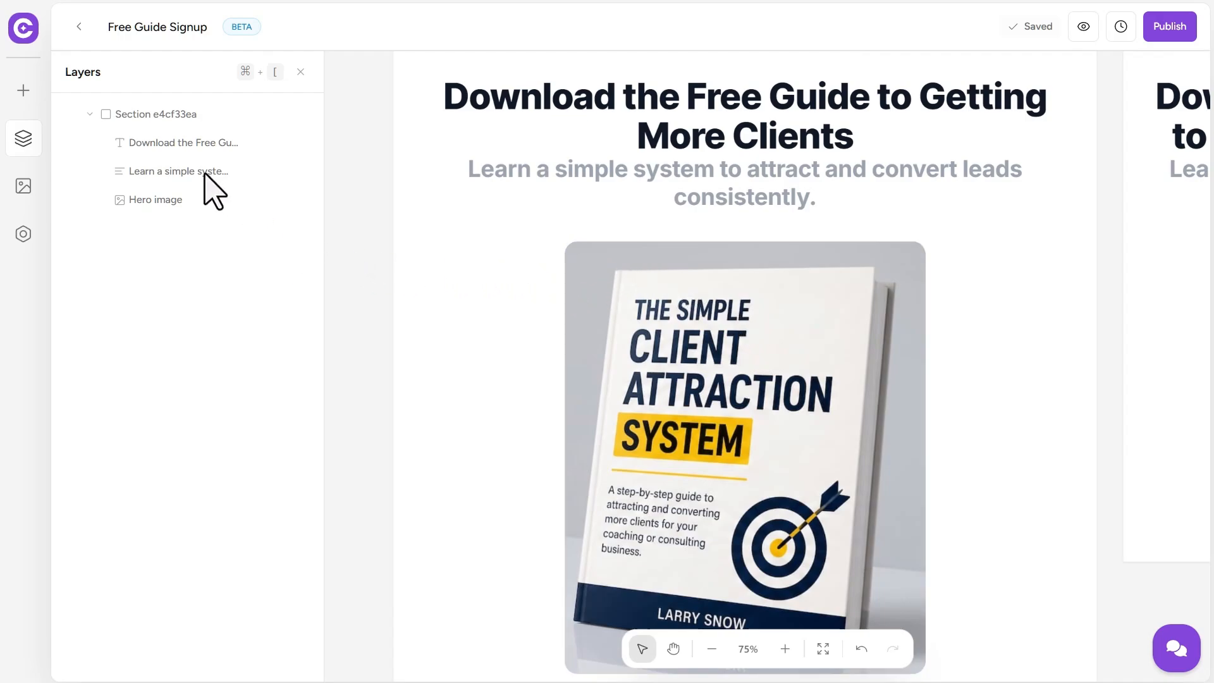
Step: Add a section with two columns between the subheading and the hero image, and move the image into the left column
{"action": "left_click", "coordinate": [23, 89]}
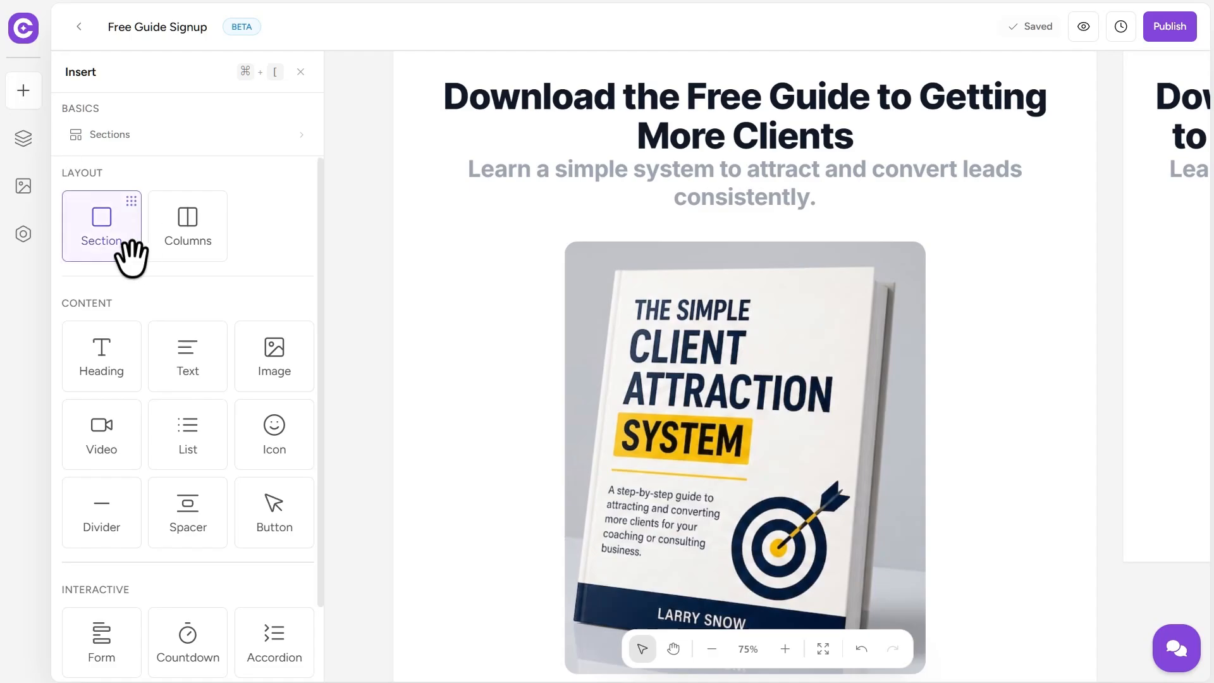
{"action": "left_click_drag", "start_coordinate": [101, 253], "coordinate": [710, 274]}
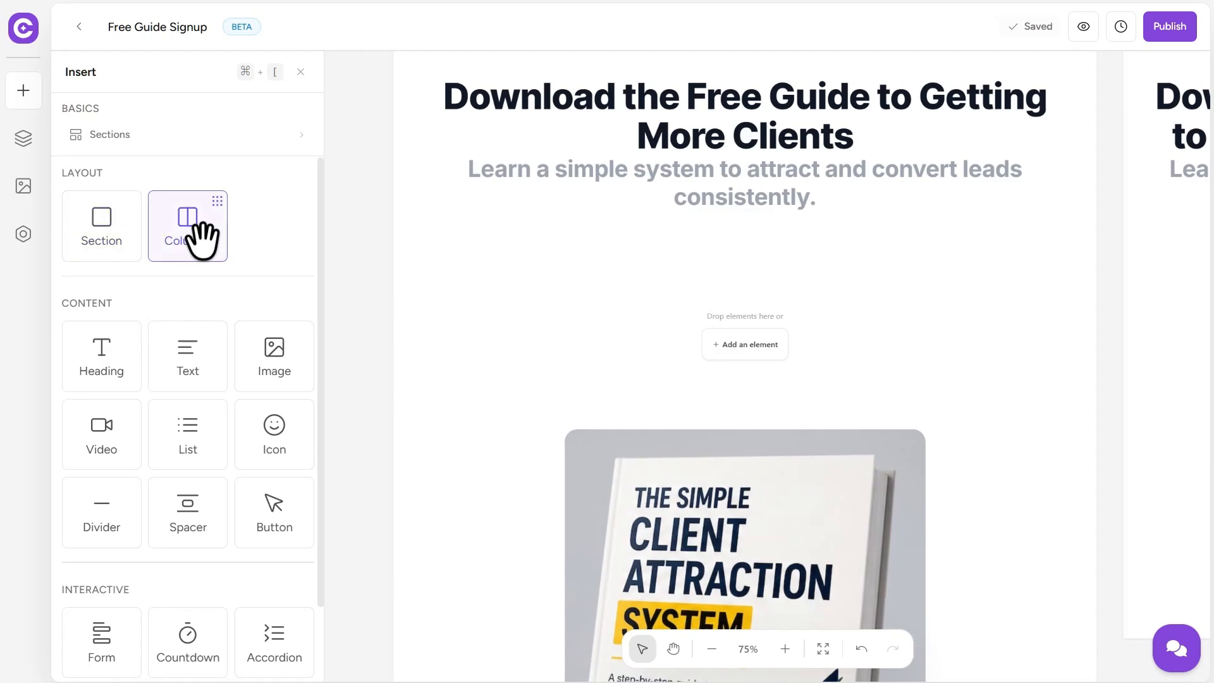
{"action": "left_click_drag", "start_coordinate": [200, 239], "coordinate": [754, 366]}
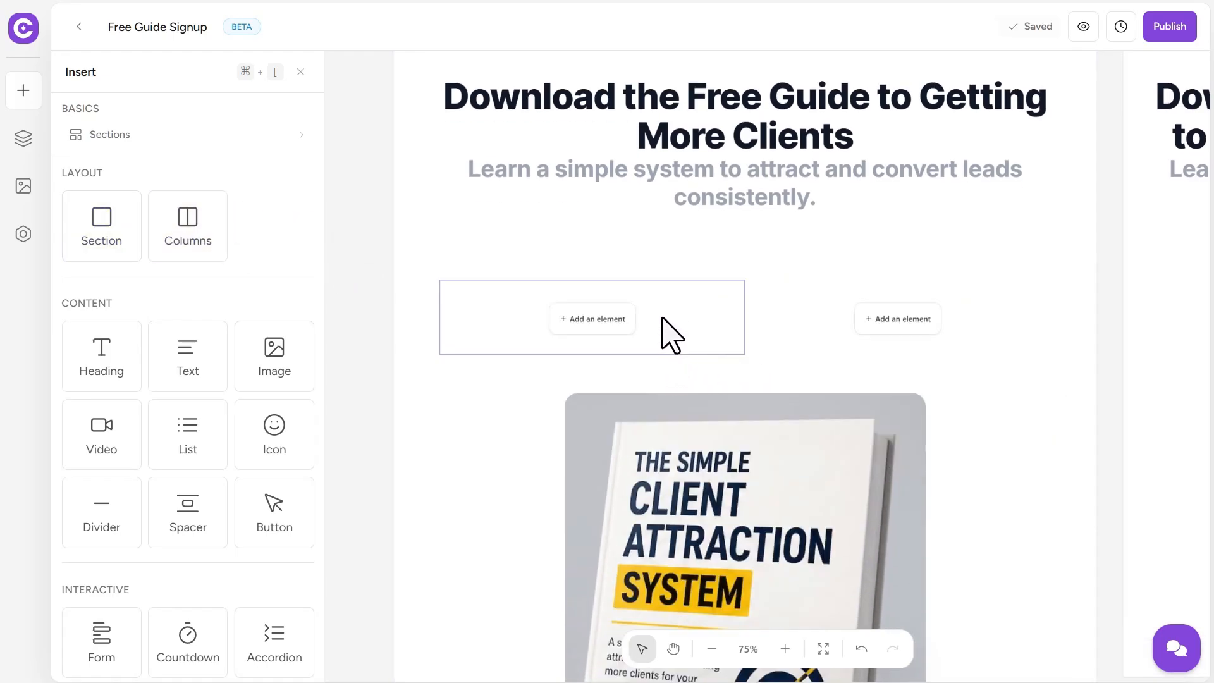
{"action": "left_click", "coordinate": [709, 433]}
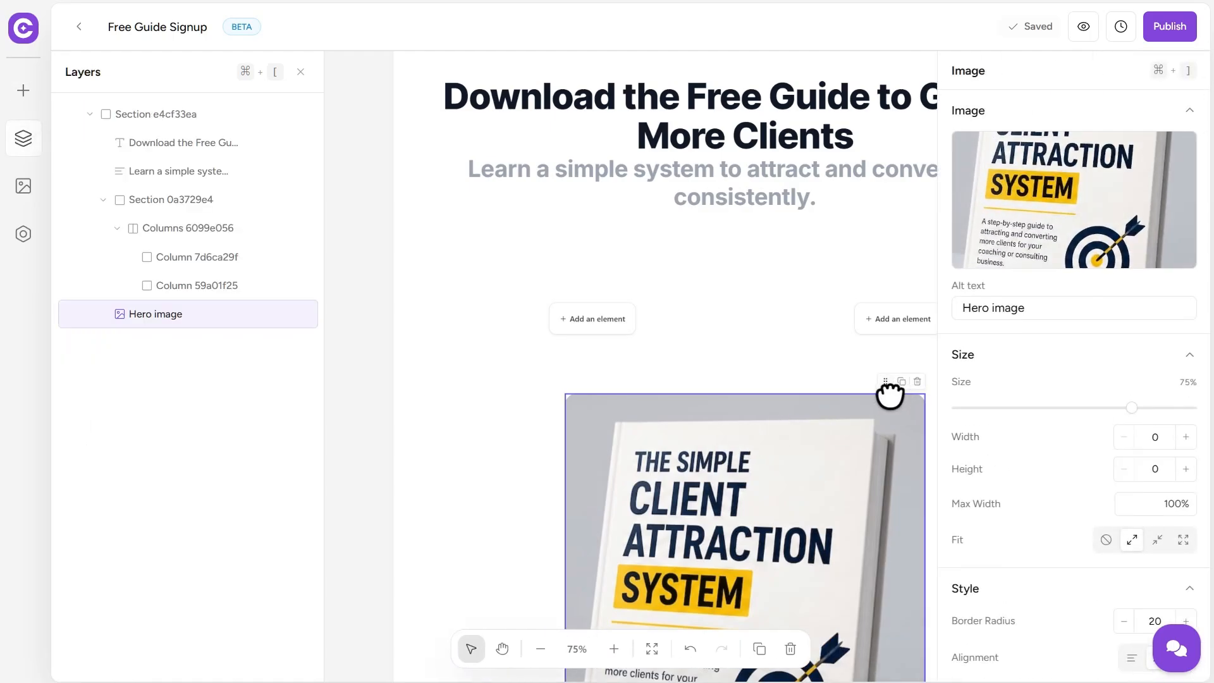
{"action": "left_click_drag", "start_coordinate": [889, 396], "coordinate": [601, 289]}
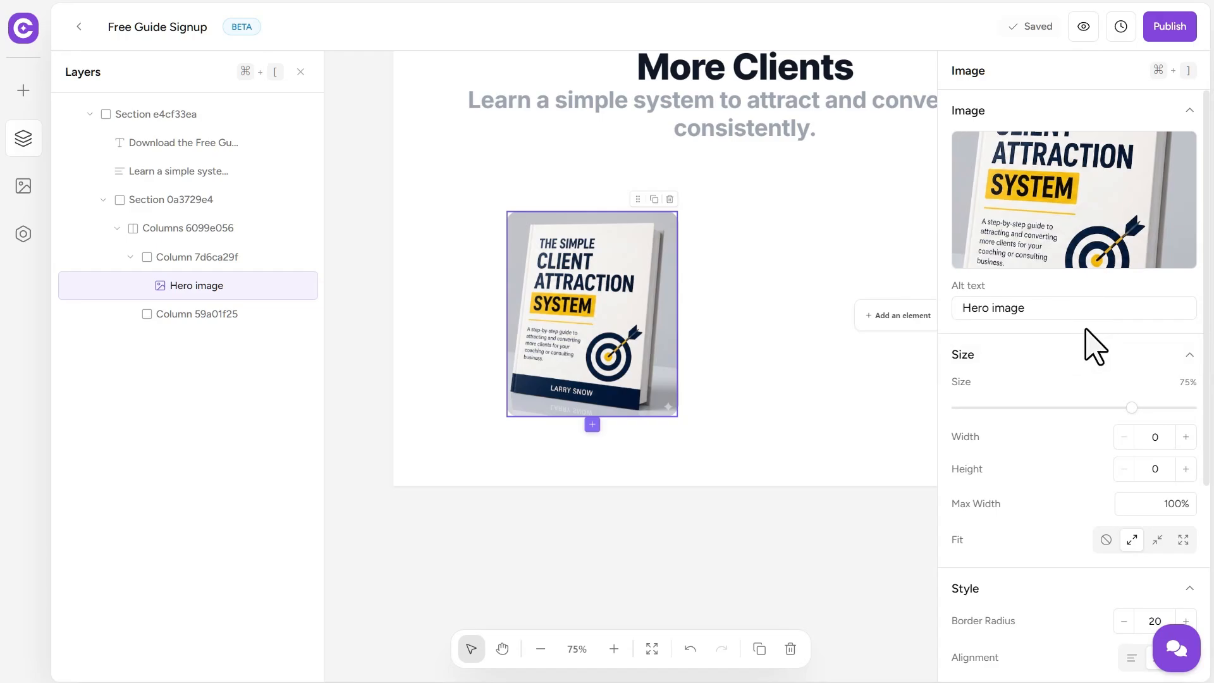
Step: Give the hero image a 3-wide border in the custom blue #1456d9
{"action": "scroll", "coordinate": [1062, 528], "scroll_direction": "down", "scroll_amount": 5}
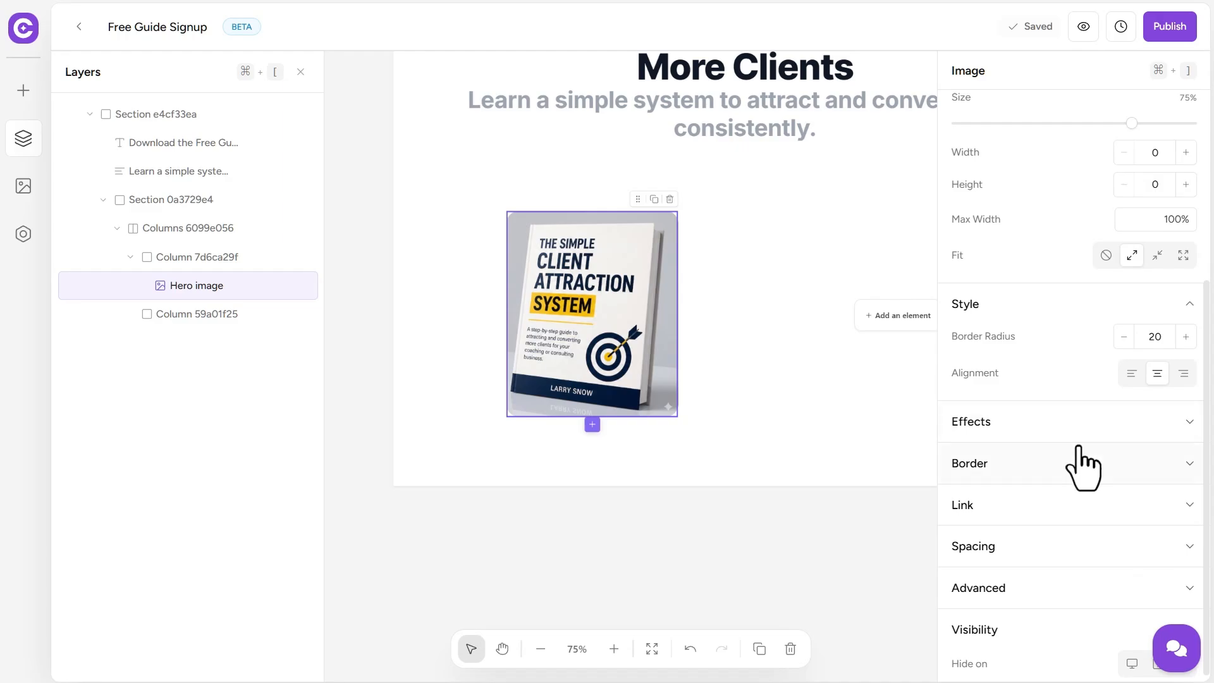
{"action": "left_click", "coordinate": [1144, 468]}
{"action": "left_click", "coordinate": [1032, 497]}
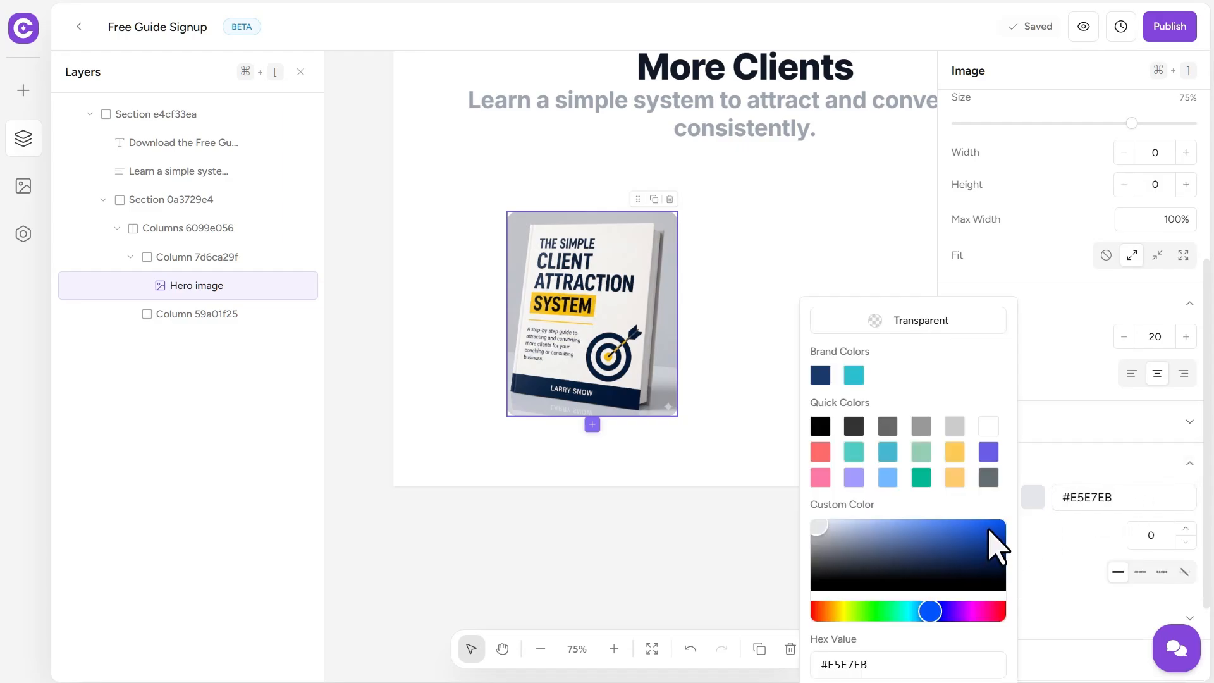
{"action": "left_click", "coordinate": [990, 530]}
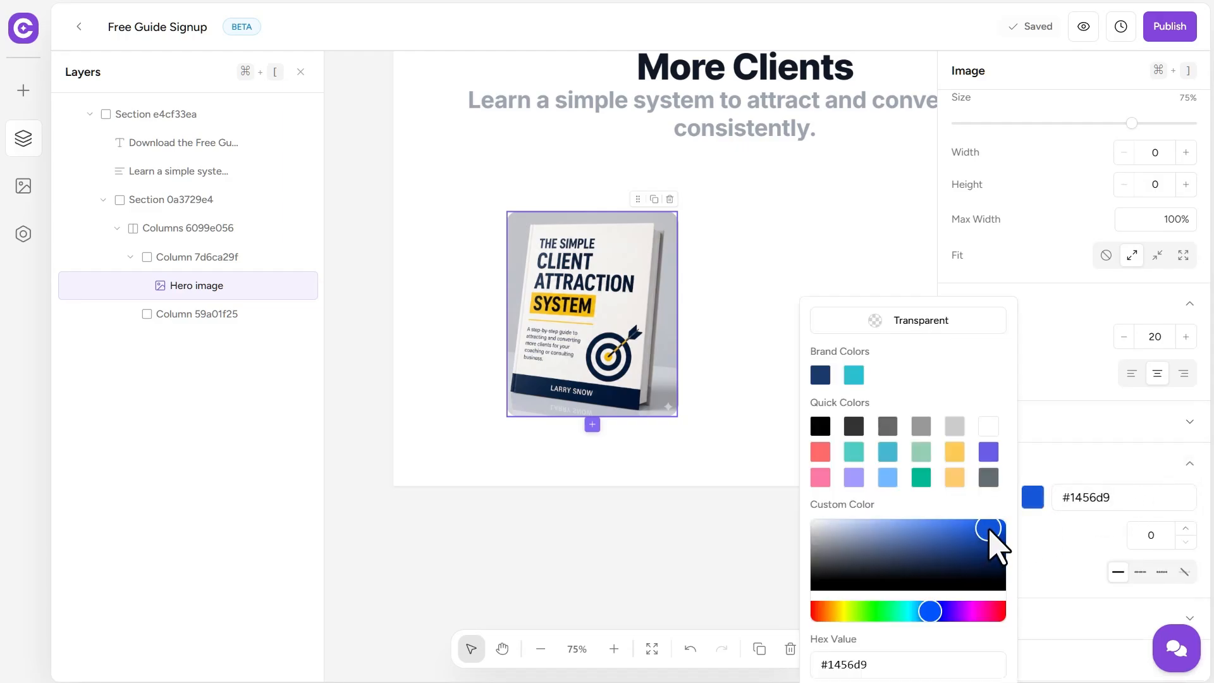
{"action": "left_click", "coordinate": [1187, 529]}
{"action": "left_click", "coordinate": [1187, 529]}
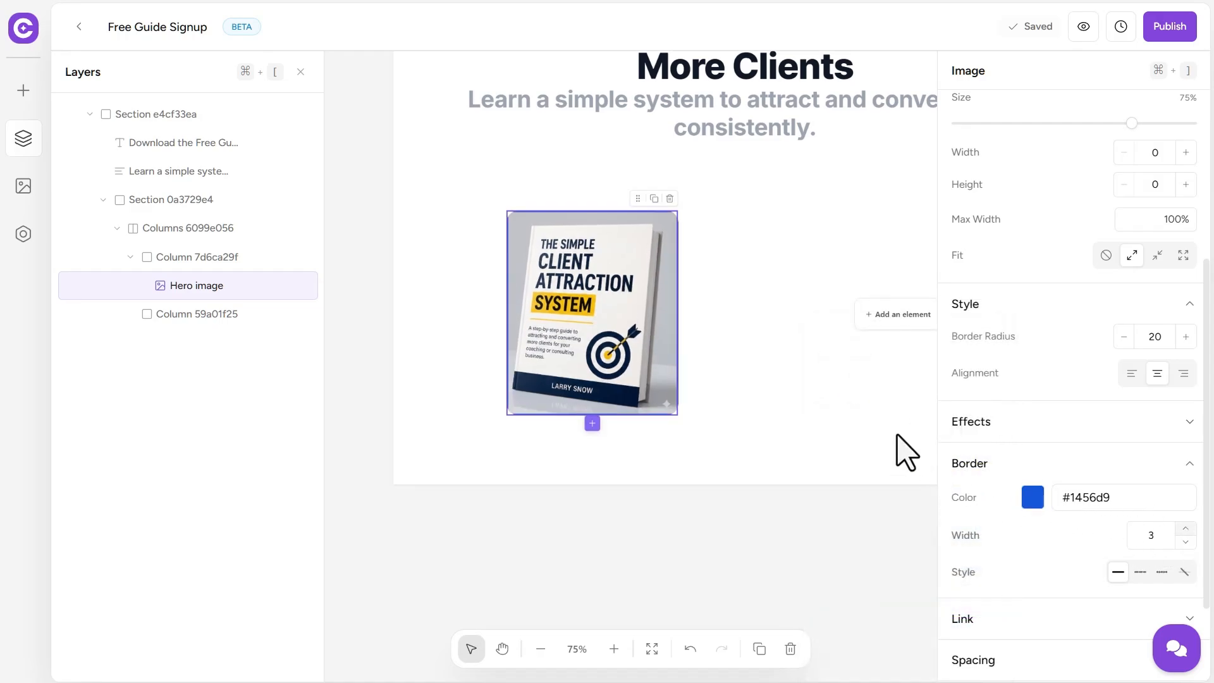
Step: Add the text "Download this free guide to learn a simple, repeatable, system to attract and convert leads without juggling a doezen tools." in the right column
{"action": "left_click", "coordinate": [874, 367]}
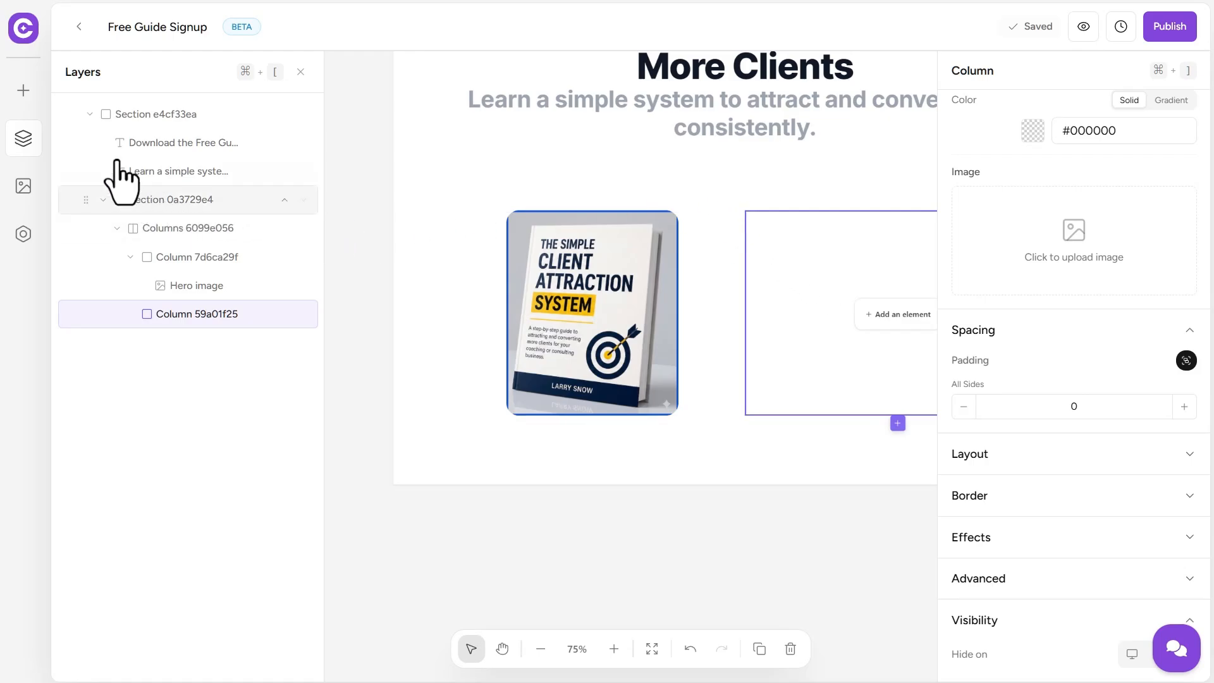
{"action": "left_click", "coordinate": [22, 92]}
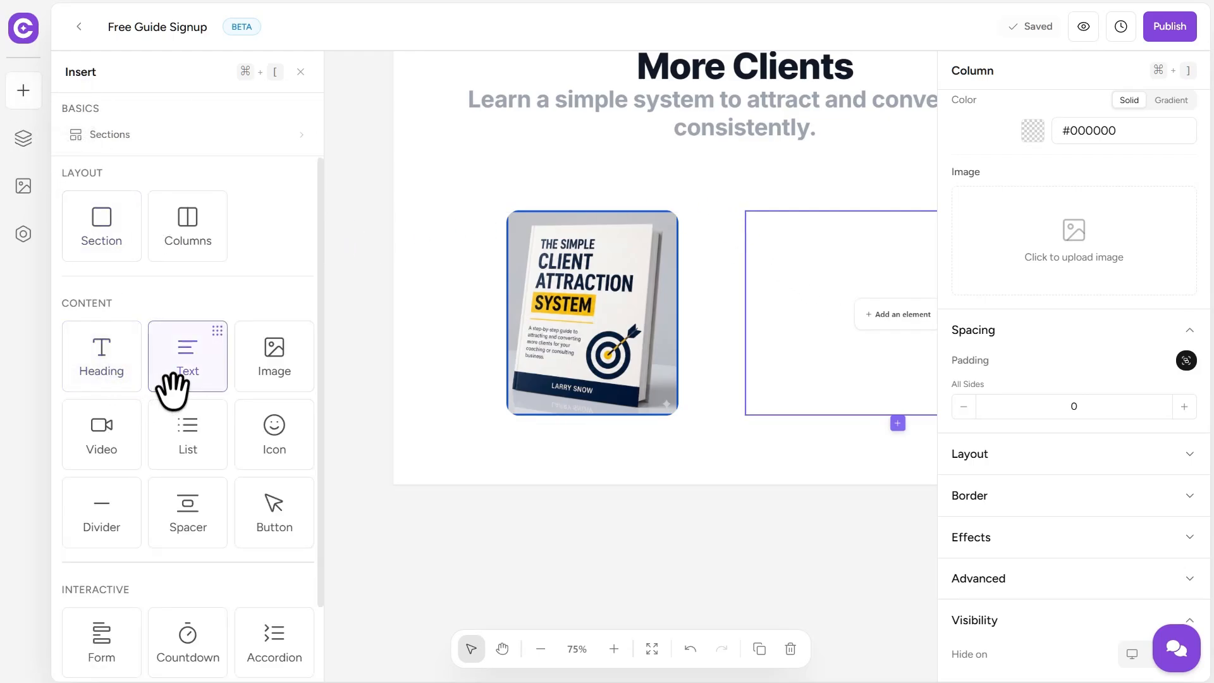
{"action": "left_click_drag", "start_coordinate": [173, 385], "coordinate": [755, 222]}
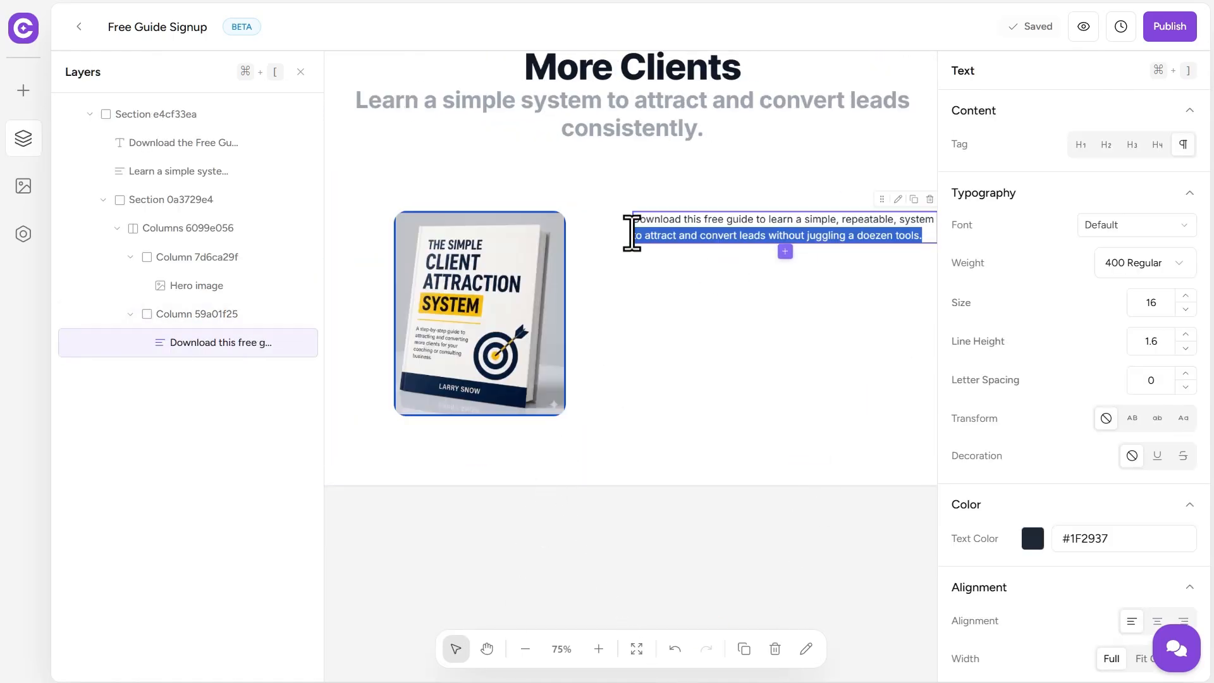
Step: Set the size of the right column's text to 22
{"action": "left_click_drag", "start_coordinate": [632, 233], "coordinate": [632, 229]}
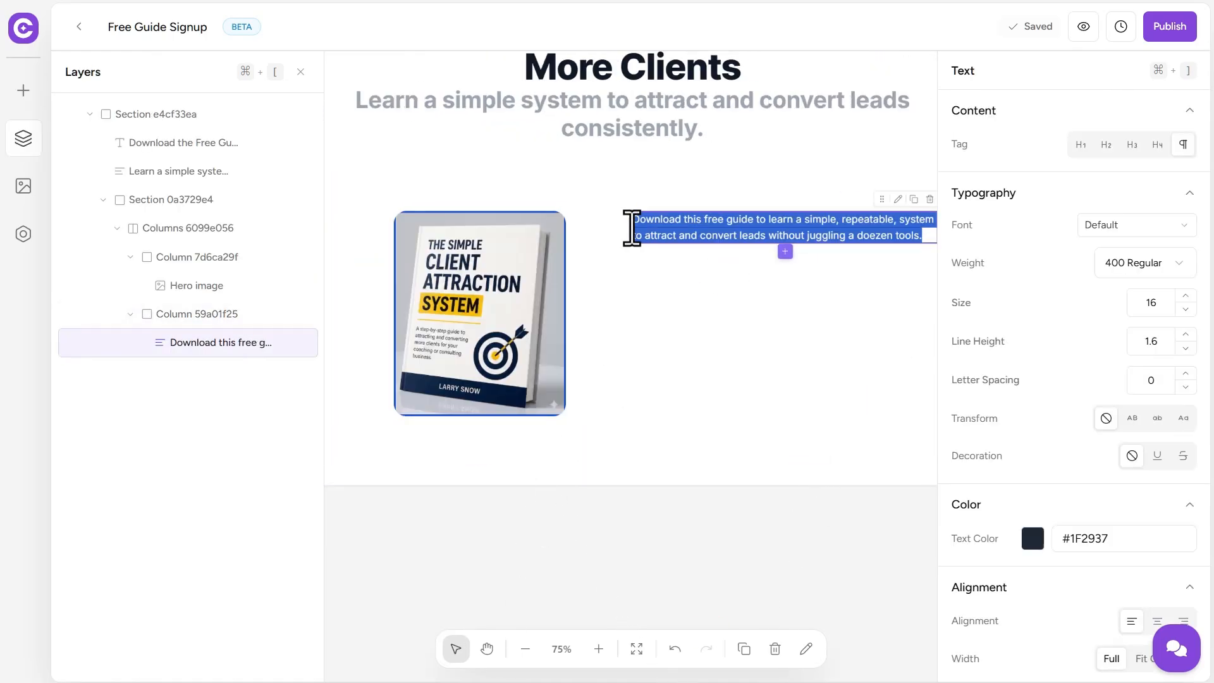
{"action": "left_click", "coordinate": [1185, 296]}
{"action": "left_click", "coordinate": [1186, 295]}
{"action": "left_click", "coordinate": [1185, 295]}
{"action": "left_click", "coordinate": [1186, 295]}
{"action": "left_click", "coordinate": [1186, 296]}
{"action": "left_click", "coordinate": [1186, 295]}
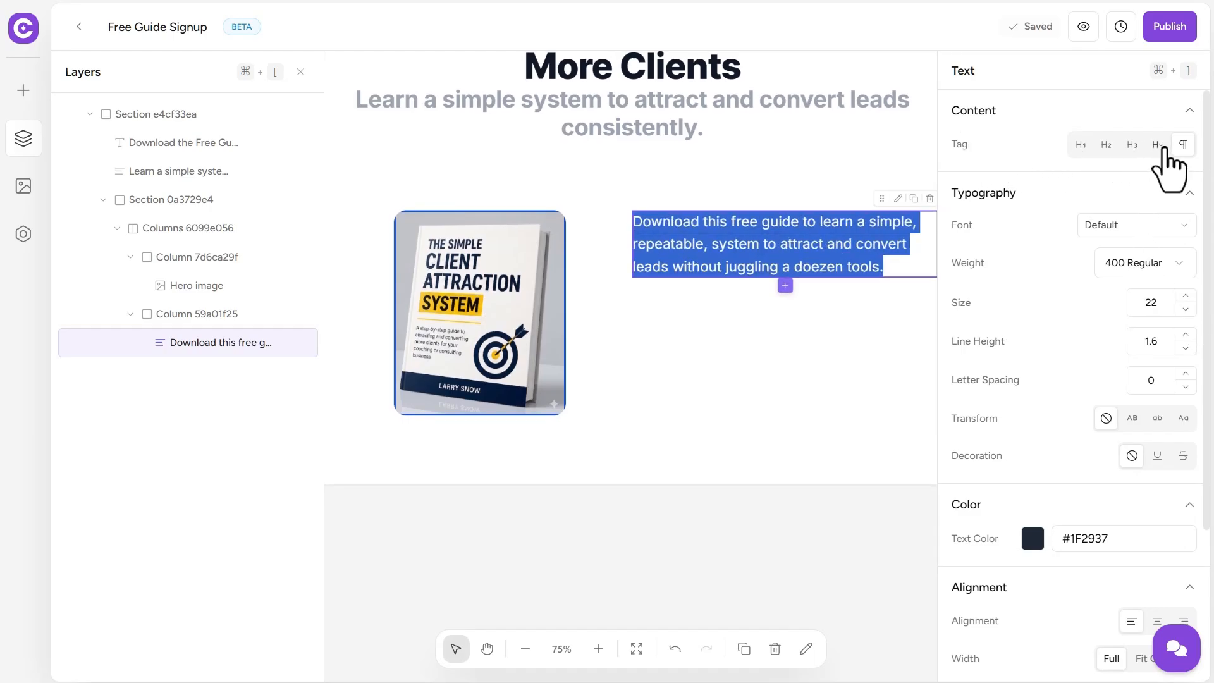
Step: Convert the right column's text into an H3 heading
{"action": "left_click", "coordinate": [1159, 145]}
{"action": "left_click", "coordinate": [1132, 145]}
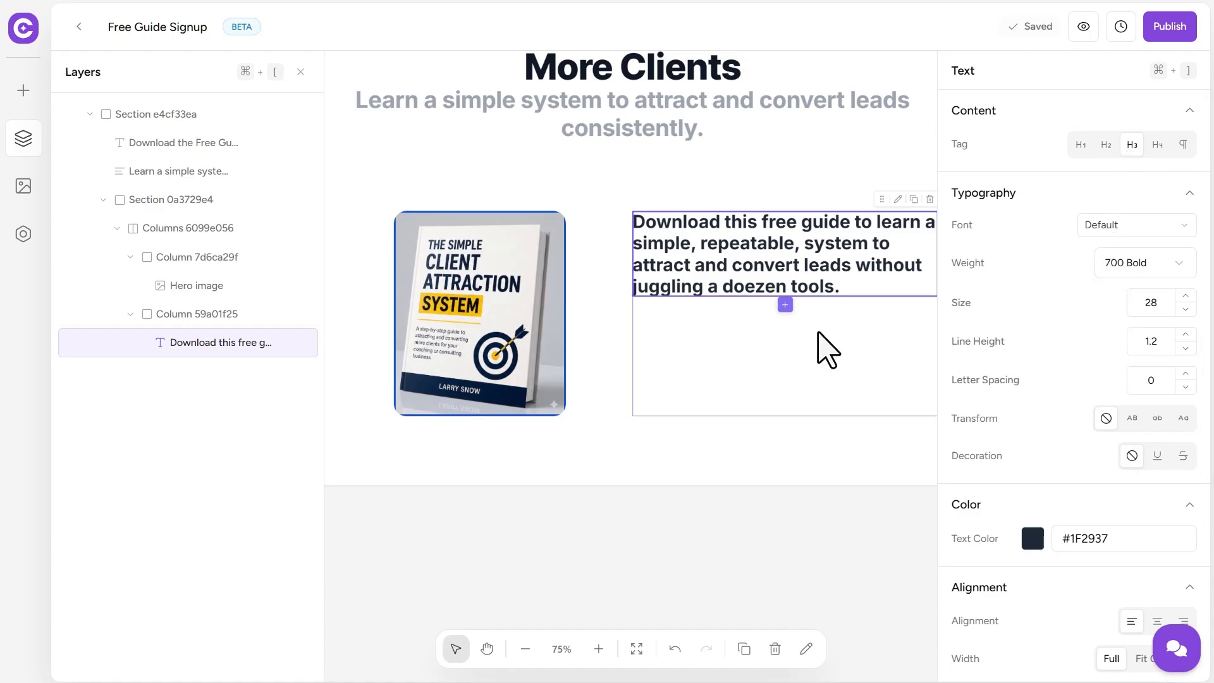
Step: Add a list below the right column's heading with "Simple strategies that actually work" and "Designed for coaches and consultants"
{"action": "left_click", "coordinate": [22, 90]}
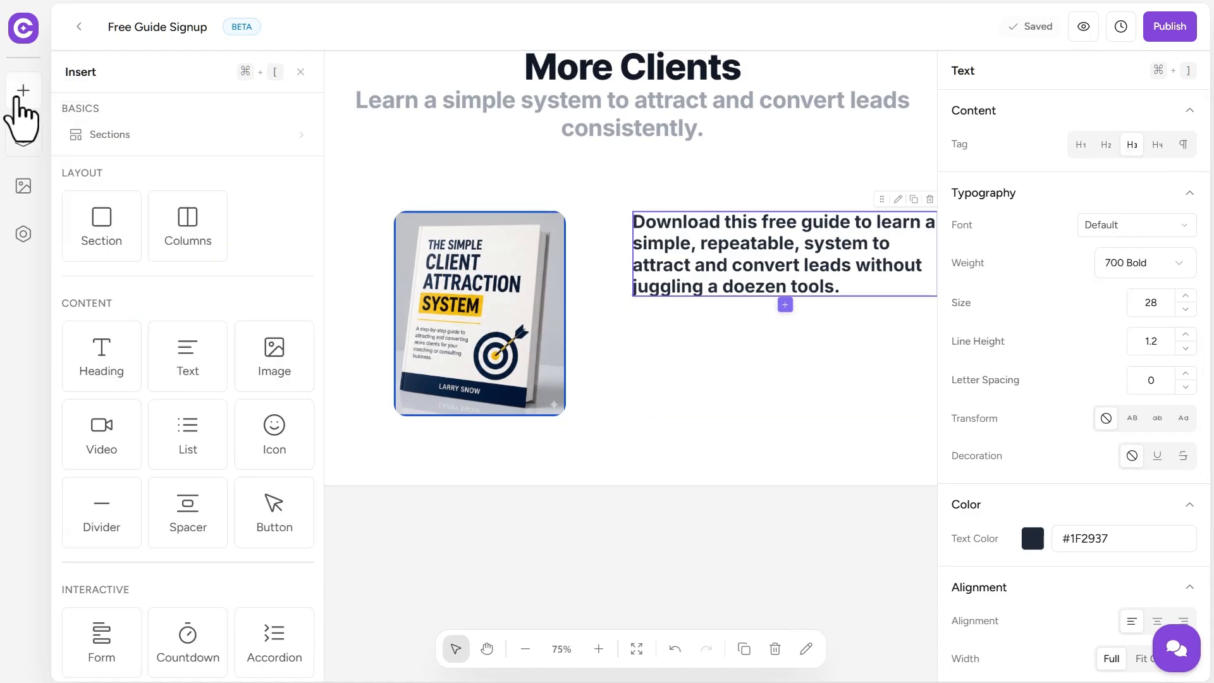
{"action": "left_click_drag", "start_coordinate": [182, 456], "coordinate": [767, 369]}
{"action": "left_click", "coordinate": [703, 352]}
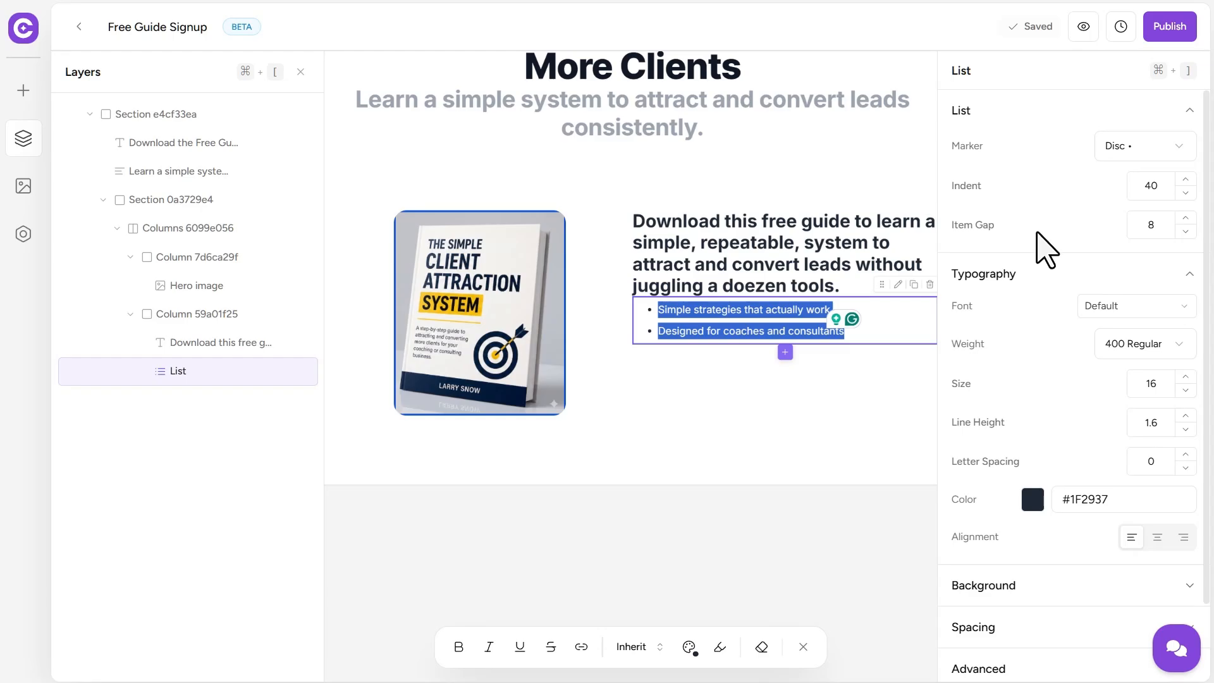
Step: Set the list's marker to Square and make both list items bold
{"action": "left_click", "coordinate": [1180, 147]}
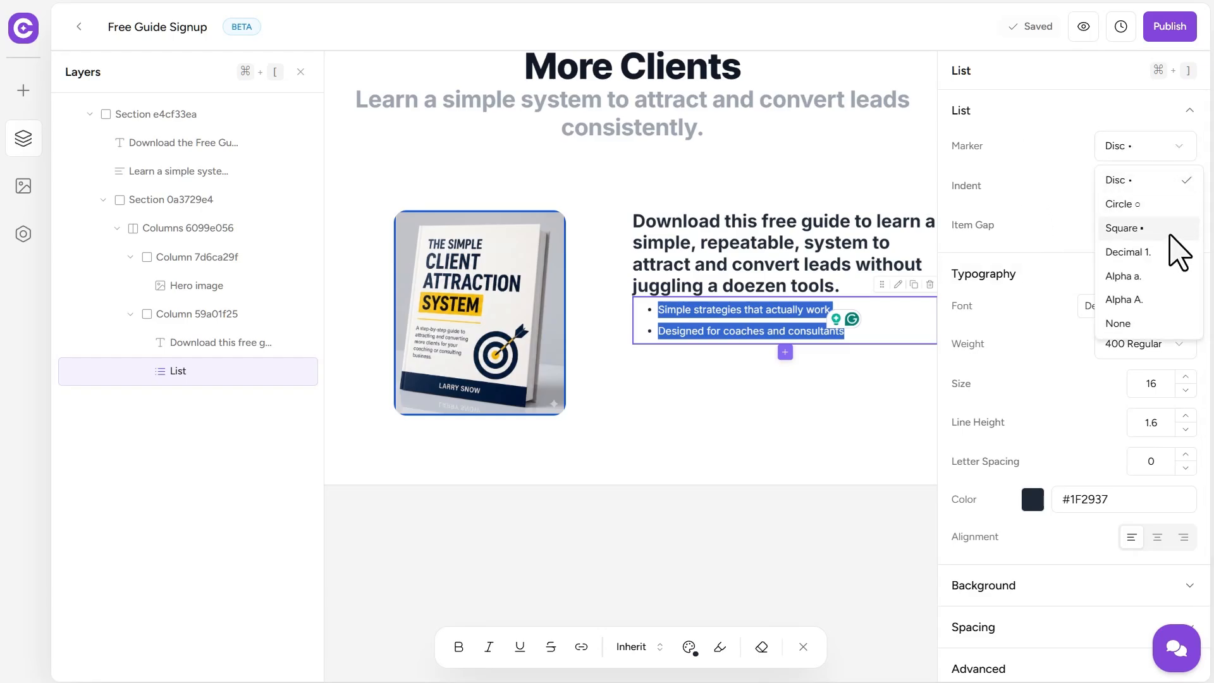
{"action": "left_click", "coordinate": [1138, 229]}
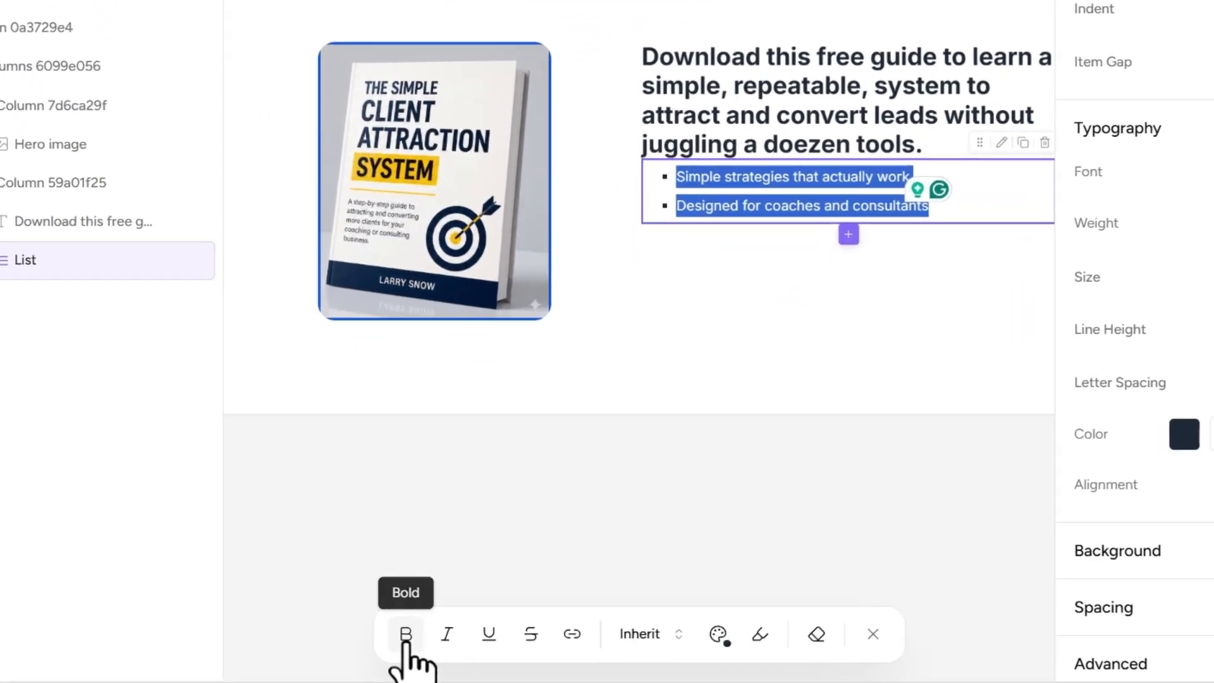
{"action": "left_click", "coordinate": [458, 646]}
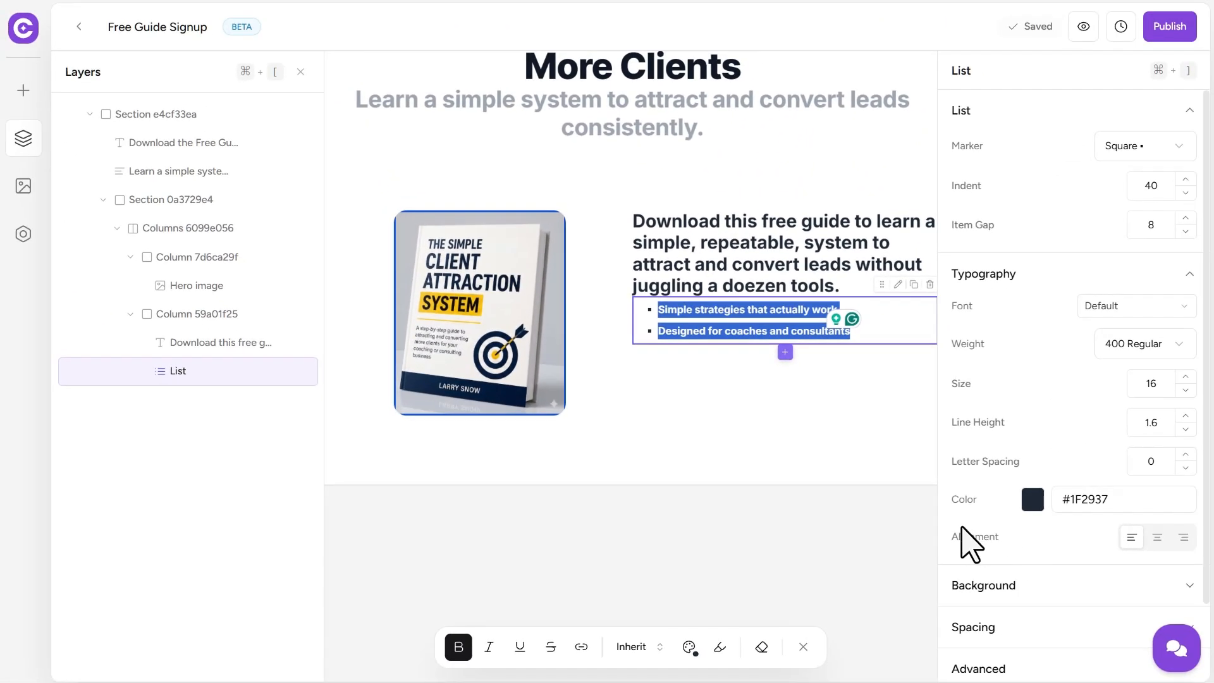
Step: Set the list's text size to 21 and highlight the words "Simple strategies" in pale yellow
{"action": "left_click", "coordinate": [720, 647]}
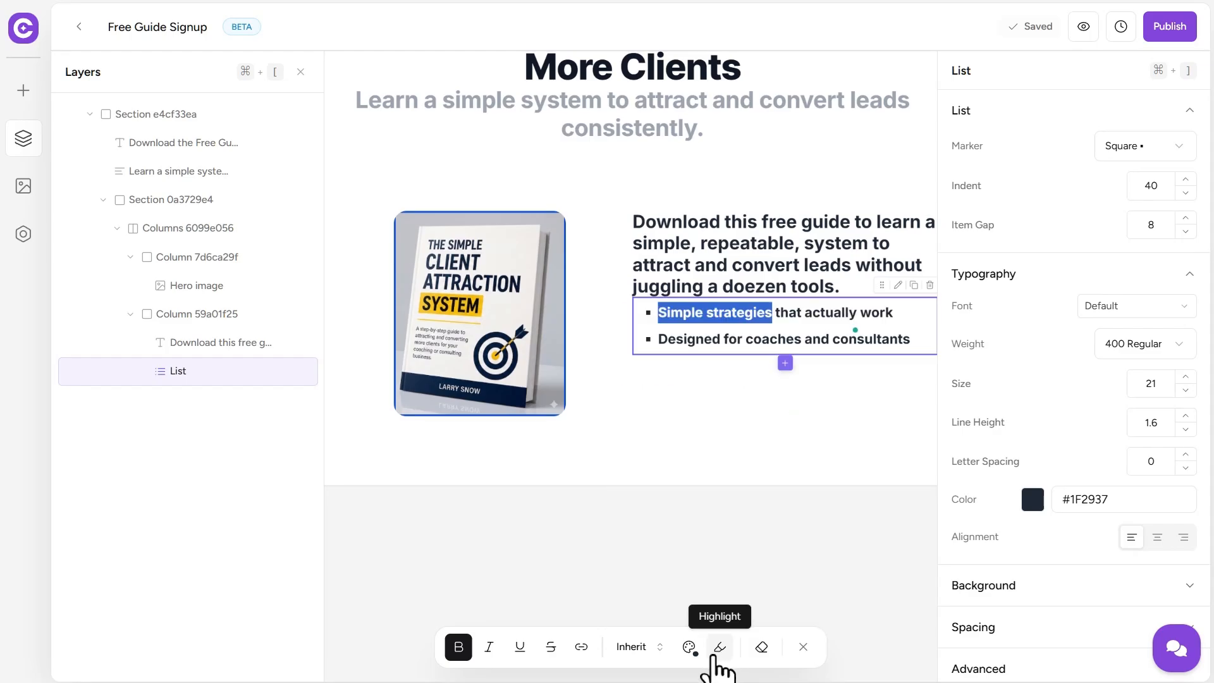
{"action": "left_click", "coordinate": [719, 648]}
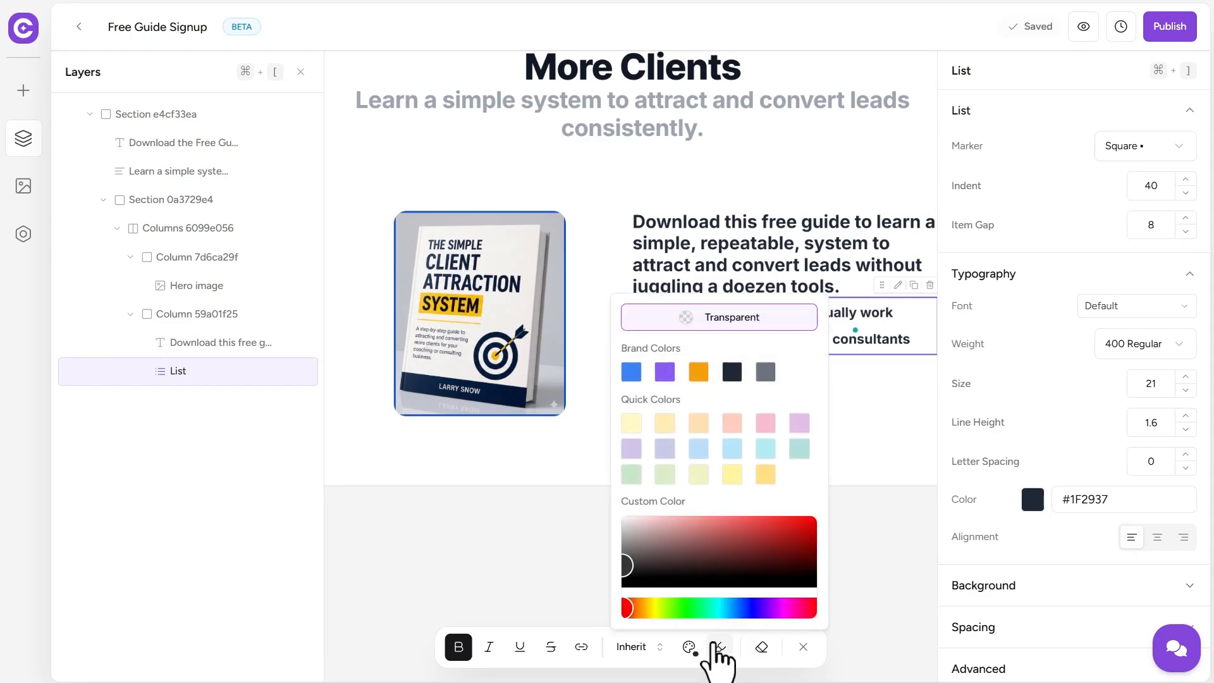
{"action": "left_click", "coordinate": [631, 422]}
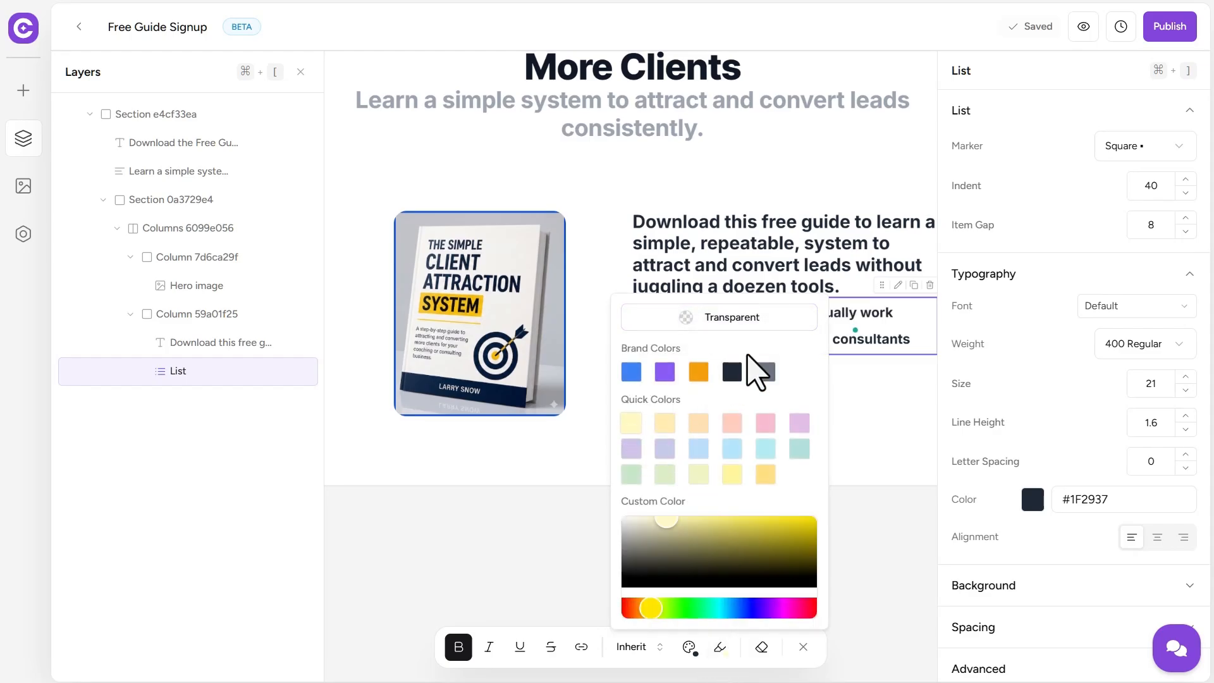
{"action": "left_click", "coordinate": [783, 355]}
{"action": "left_click", "coordinate": [689, 397]}
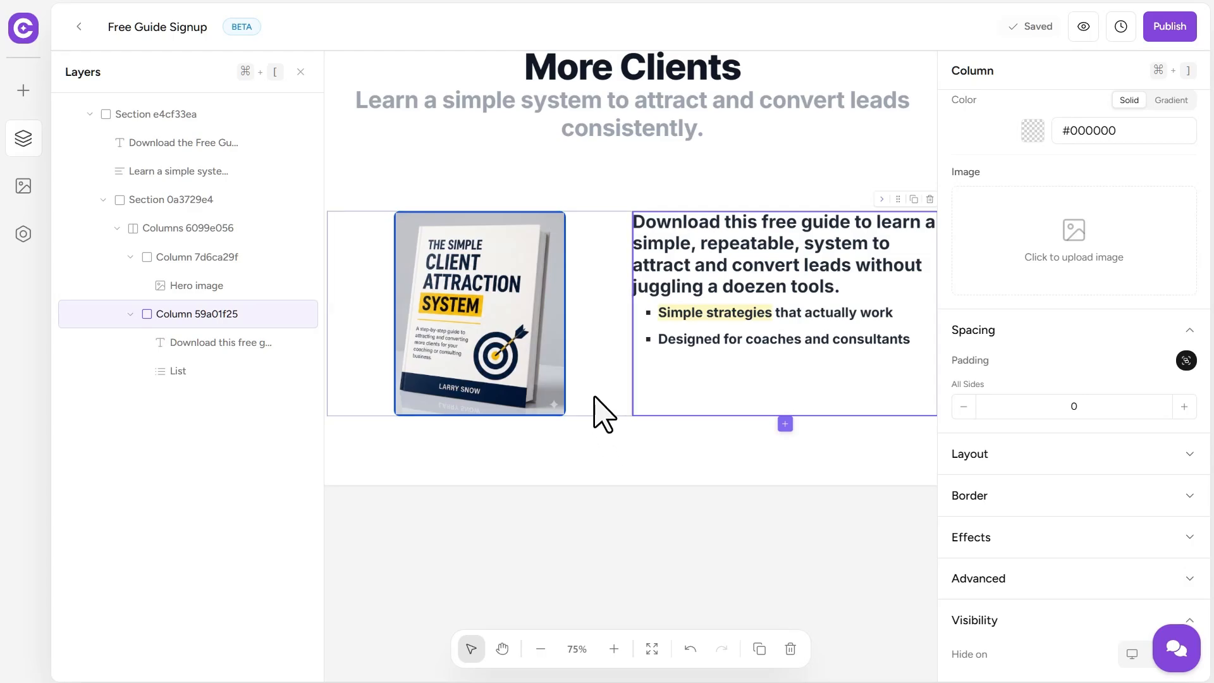
Step: Remove the "Features" label from the section below "Inside the Guide, You'll Discover" and select the first feature title
{"action": "scroll", "coordinate": [587, 466], "scroll_direction": "down", "scroll_amount": 2}
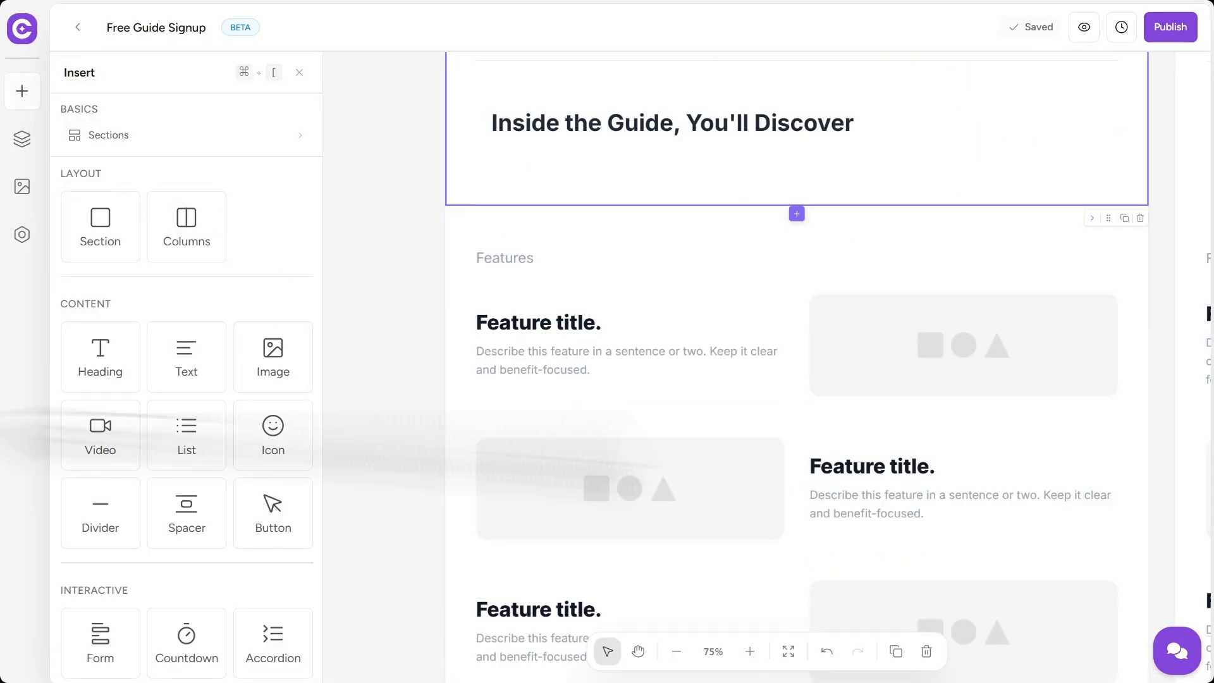
{"action": "left_click", "coordinate": [523, 261]}
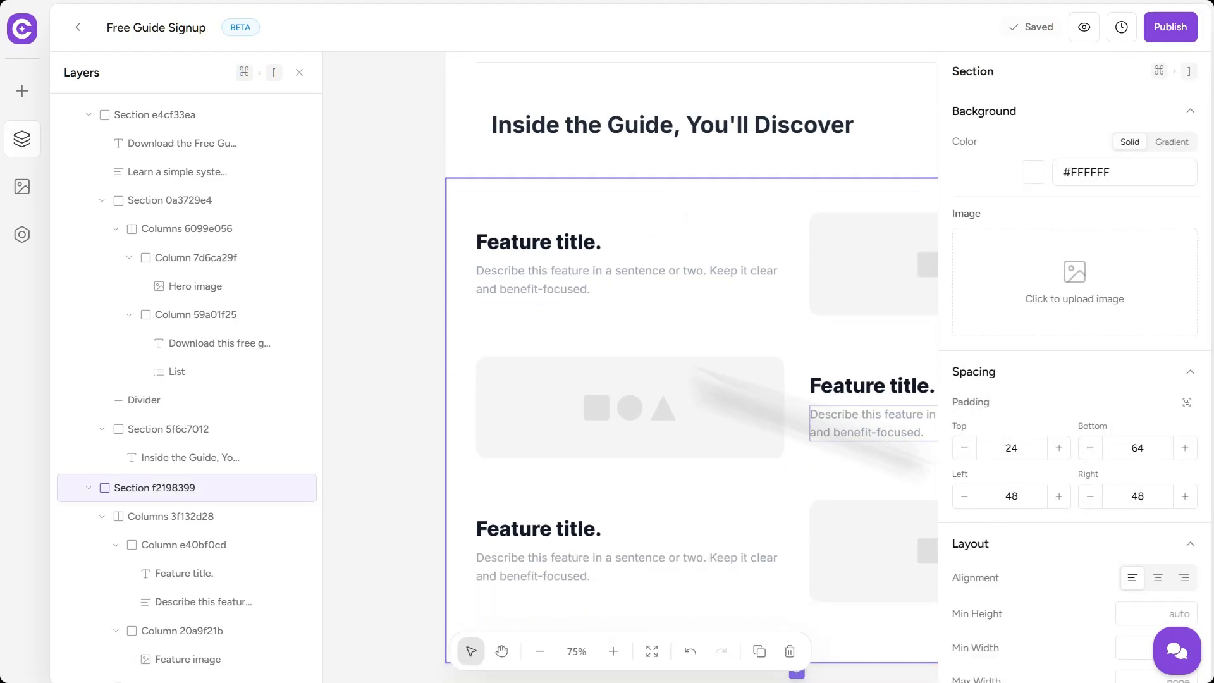
{"action": "left_click", "coordinate": [556, 242]}
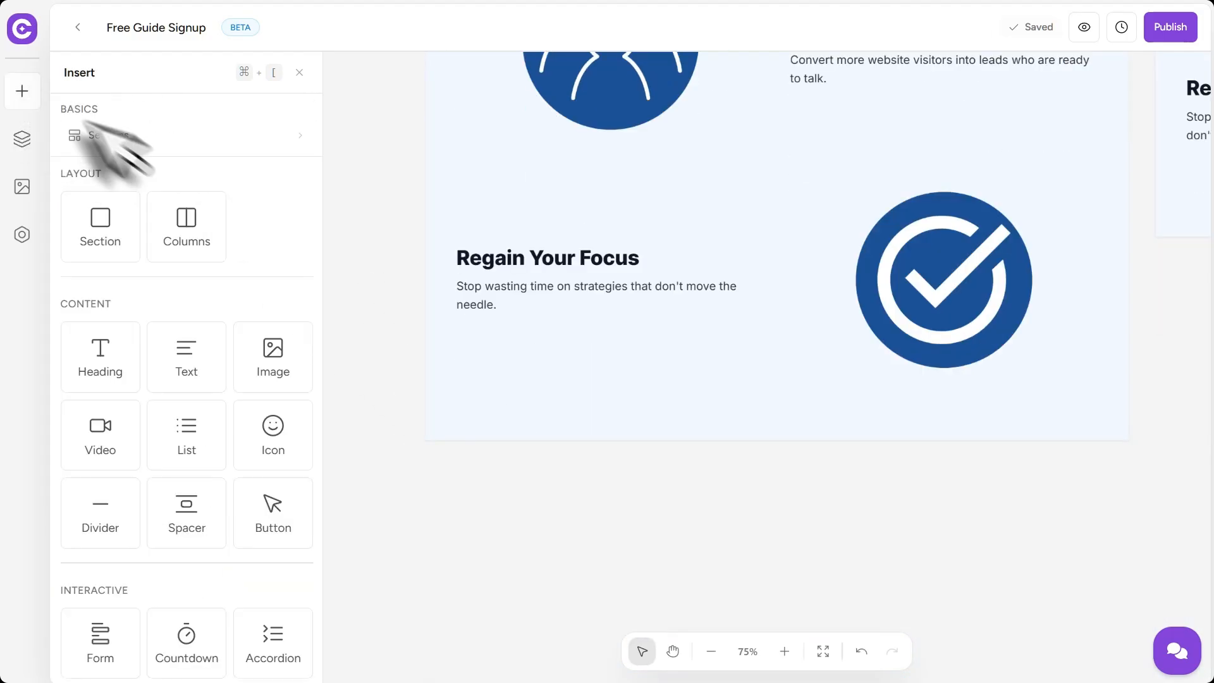
Step: Add a heading in the area below the features section reading "Practical. Actionable. Easy to Follow."
{"action": "left_click_drag", "start_coordinate": [100, 358], "coordinate": [778, 548]}
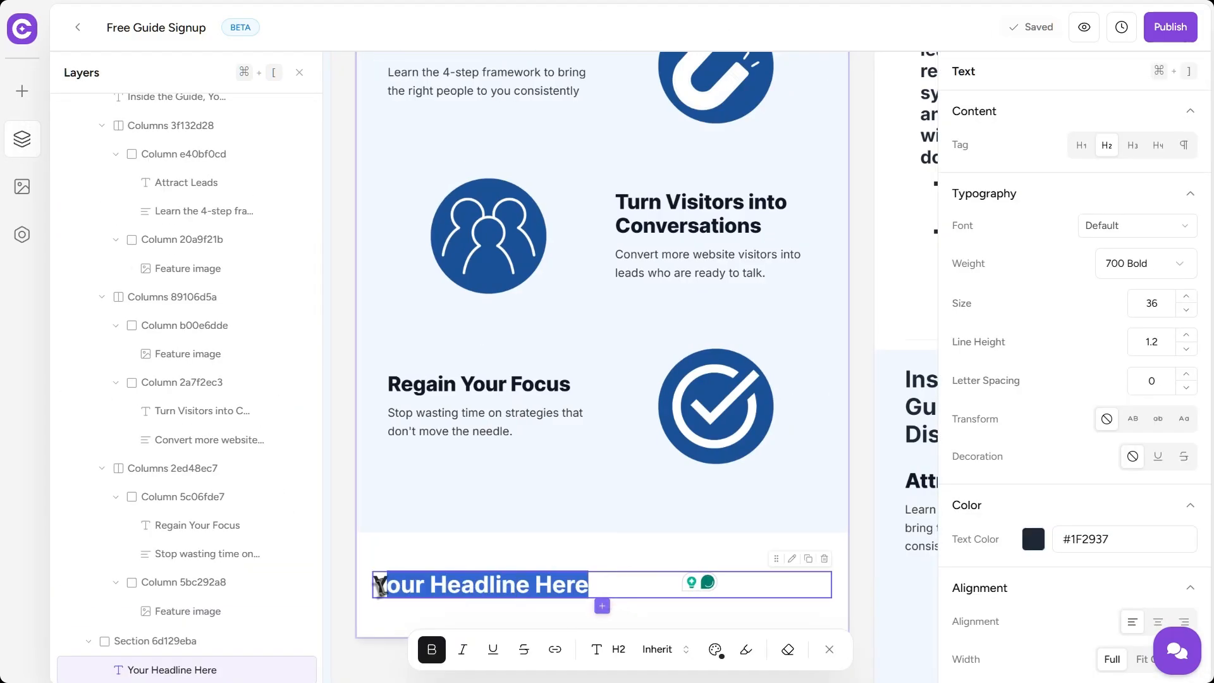
{"action": "type", "text": "Practical. Actionable. Easy to Follow."}
Step: Add a text element under the closing heading reading "Let's grow your business - together"
{"action": "left_click", "coordinate": [22, 91]}
{"action": "scroll", "coordinate": [600, 379], "scroll_direction": "down", "scroll_amount": 7}
{"action": "left_click_drag", "start_coordinate": [186, 332], "coordinate": [500, 160]}
{"action": "triple_click", "coordinate": [506, 160]}
{"action": "type", "text": "Let's grow your business - together"}
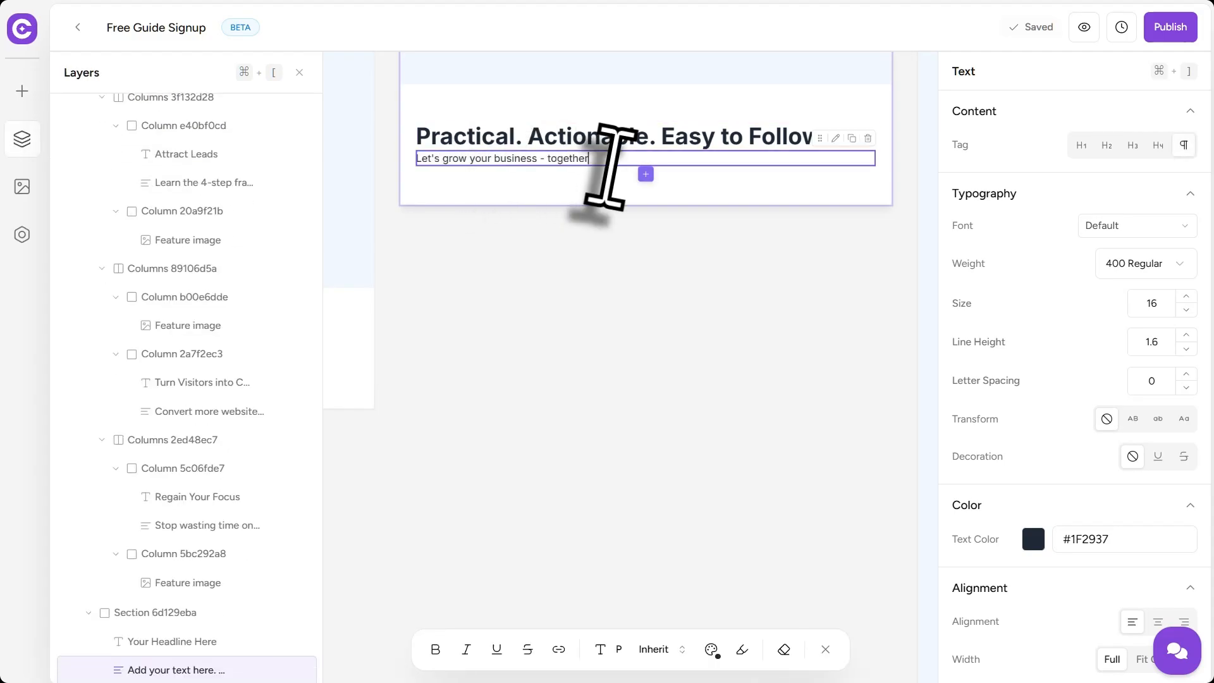
Step: Set the closing text's spacing values to 16 and 20 and its font size to 25
{"action": "scroll", "coordinate": [1068, 475], "scroll_direction": "down", "scroll_amount": 5}
{"action": "left_click", "coordinate": [1012, 534]}
{"action": "type", "text": "16"}
{"action": "key", "text": "Tab"}
{"action": "type", "text": "20"}
{"action": "double_click", "coordinate": [1151, 303]}
{"action": "type", "text": "25"}
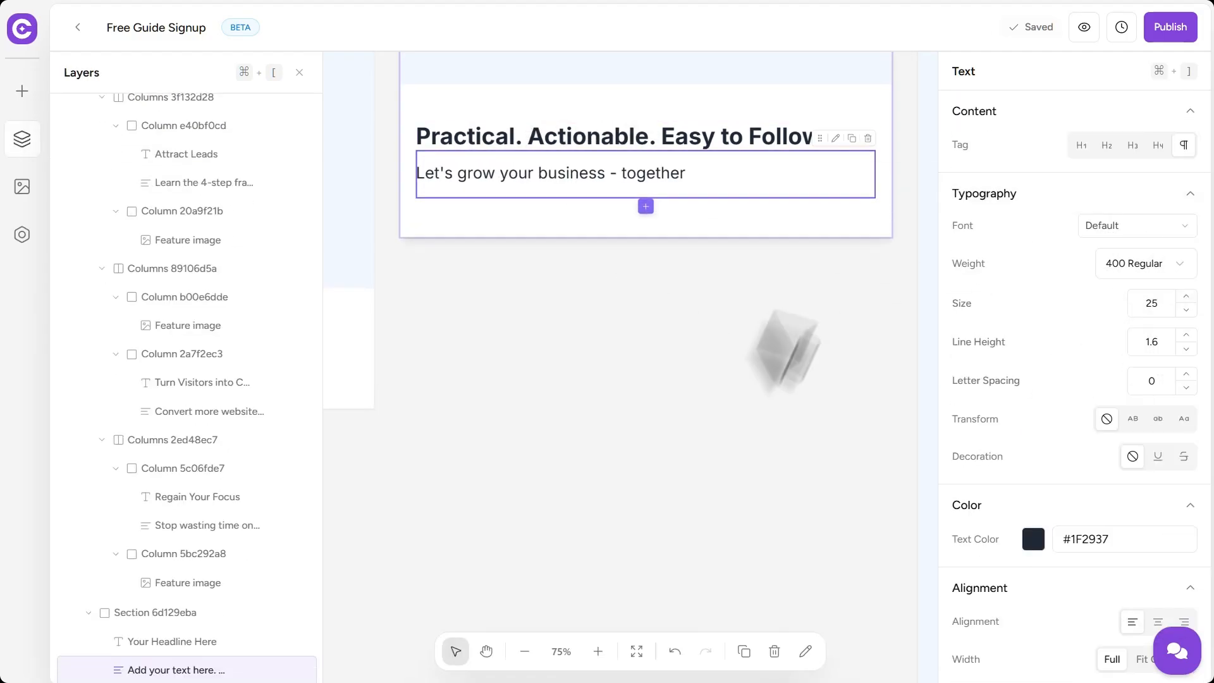
{"action": "left_click_drag", "start_coordinate": [685, 173], "coordinate": [408, 175]}
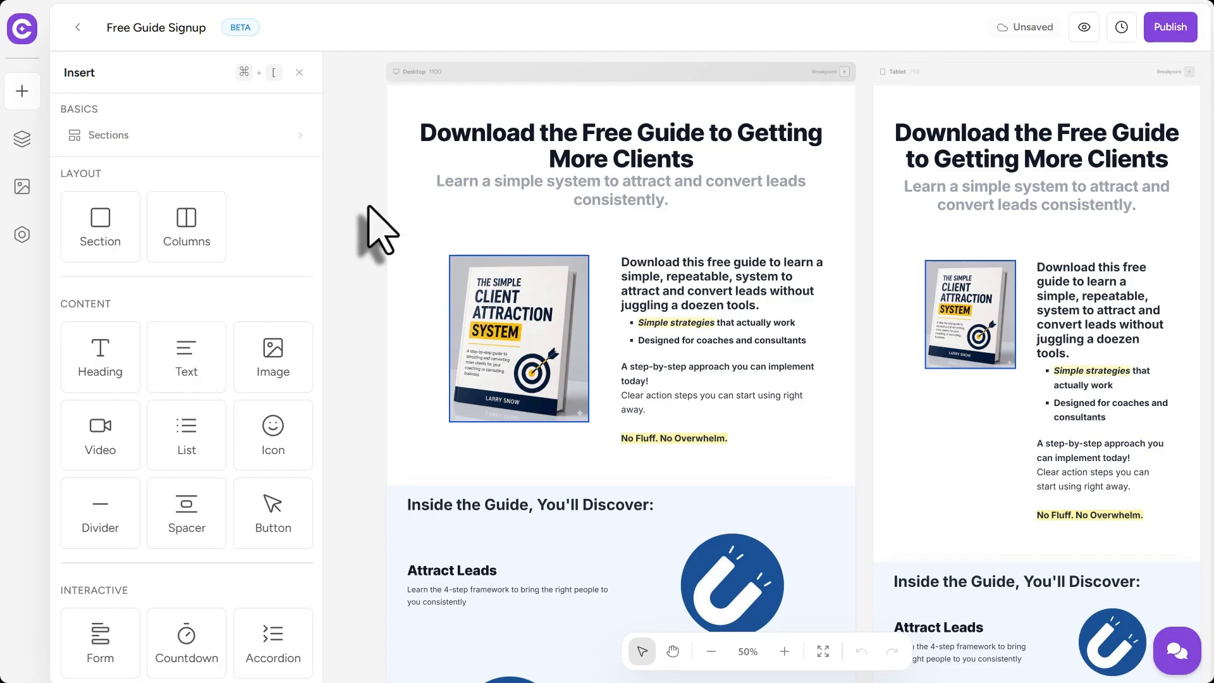
Step: Add a form element below the "Let's grow your business - together!" line at the end of the page
{"action": "scroll", "coordinate": [370, 206], "scroll_direction": "down", "scroll_amount": 3}
{"action": "scroll", "coordinate": [383, 231], "scroll_direction": "down", "scroll_amount": 3}
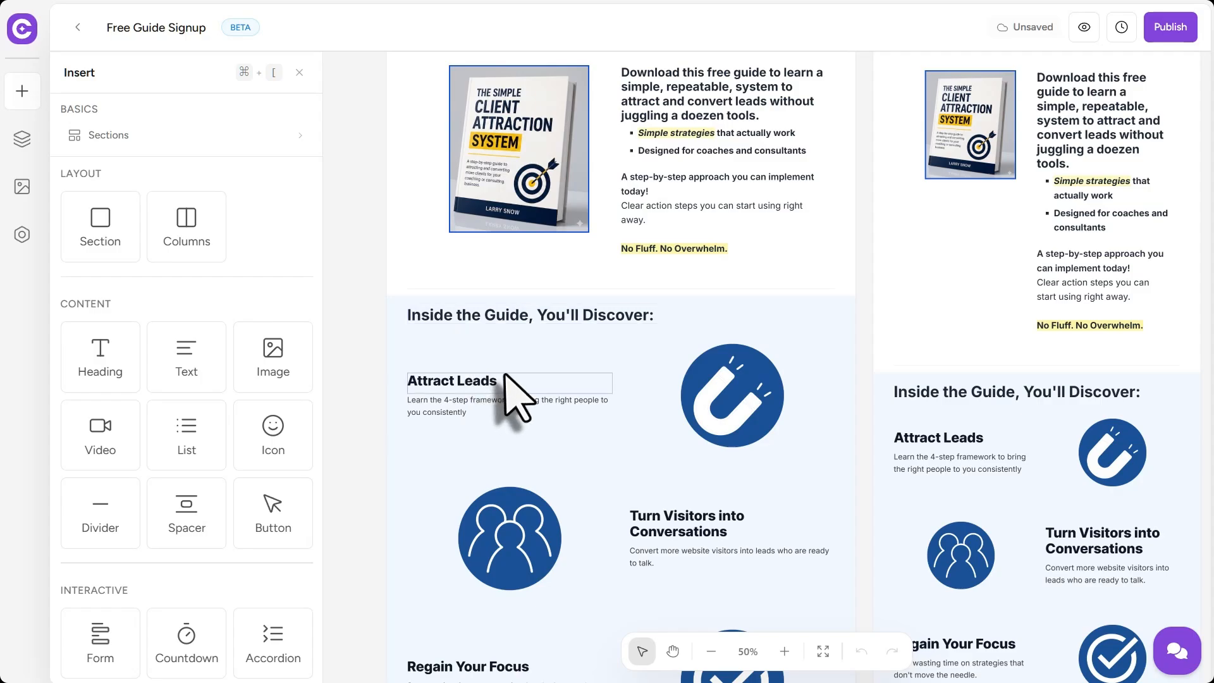
{"action": "scroll", "coordinate": [509, 383], "scroll_direction": "down", "scroll_amount": 6}
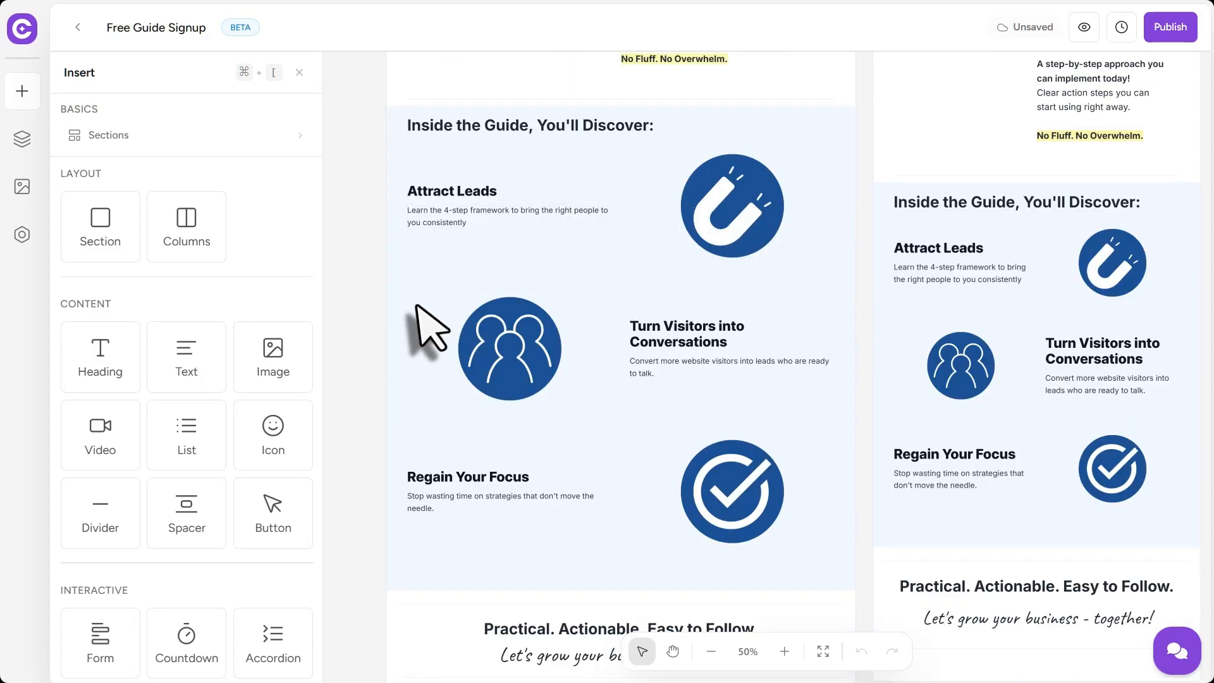
{"action": "scroll", "coordinate": [399, 310], "scroll_direction": "down", "scroll_amount": 3}
{"action": "scroll", "coordinate": [434, 323], "scroll_direction": "down", "scroll_amount": 3}
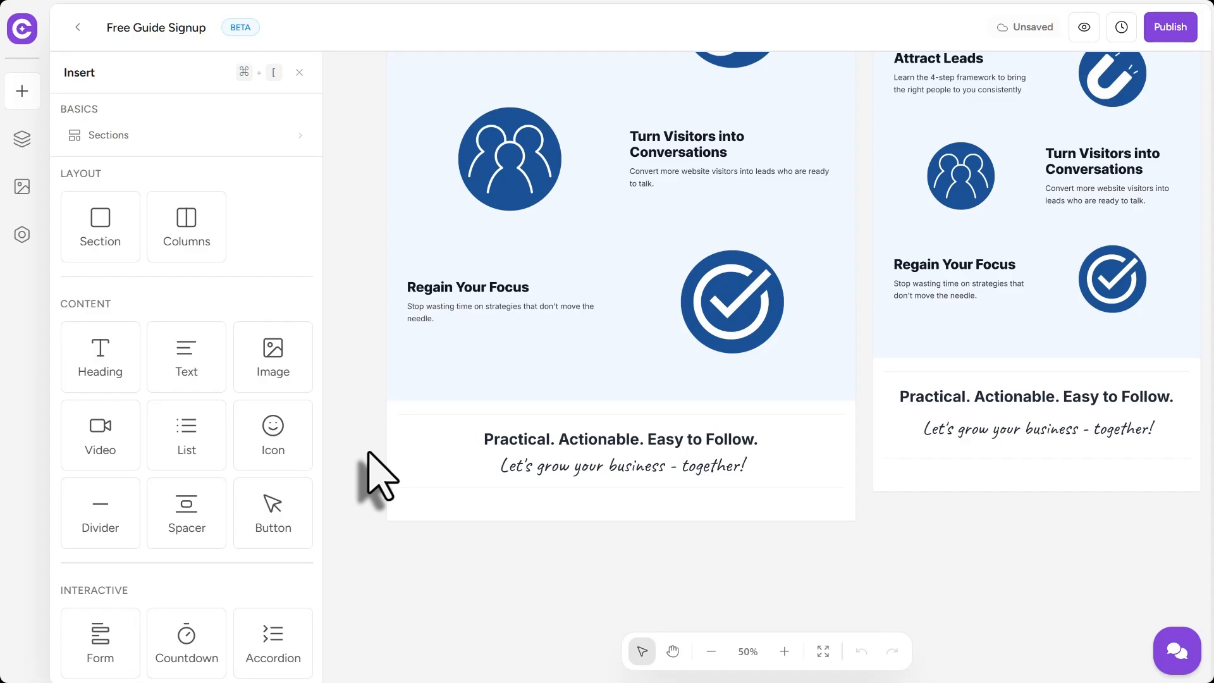
{"action": "scroll", "coordinate": [374, 476], "scroll_direction": "down", "scroll_amount": 3}
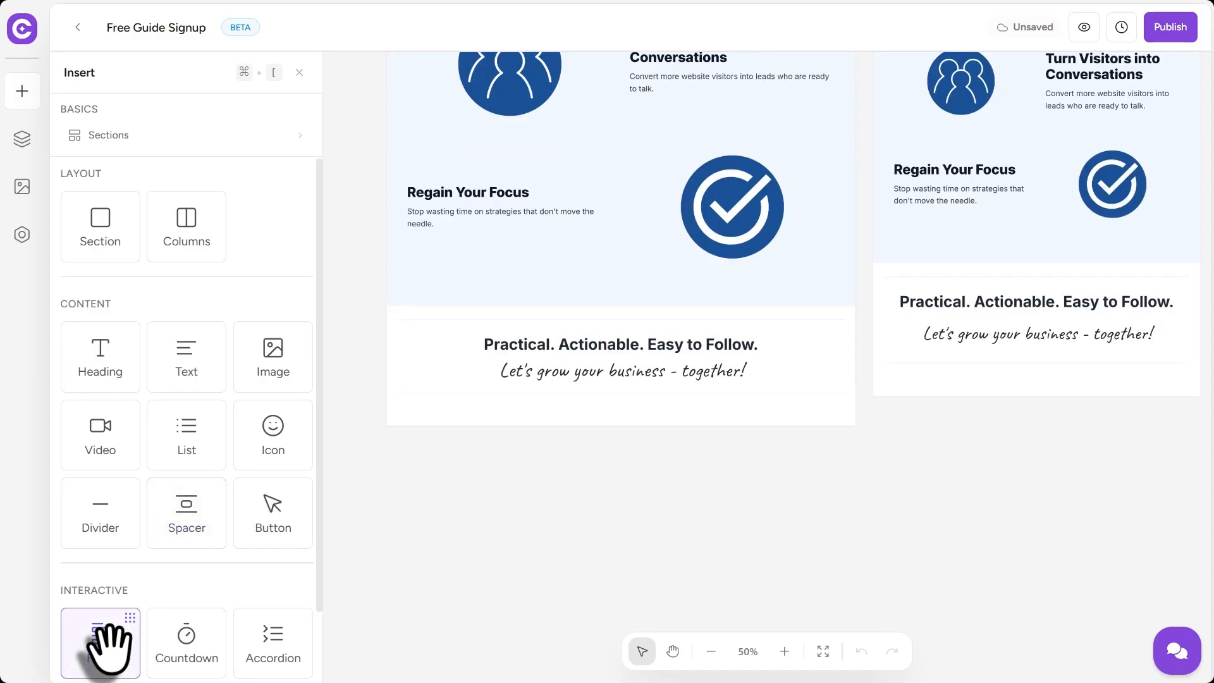
{"action": "left_click_drag", "start_coordinate": [103, 657], "coordinate": [612, 424]}
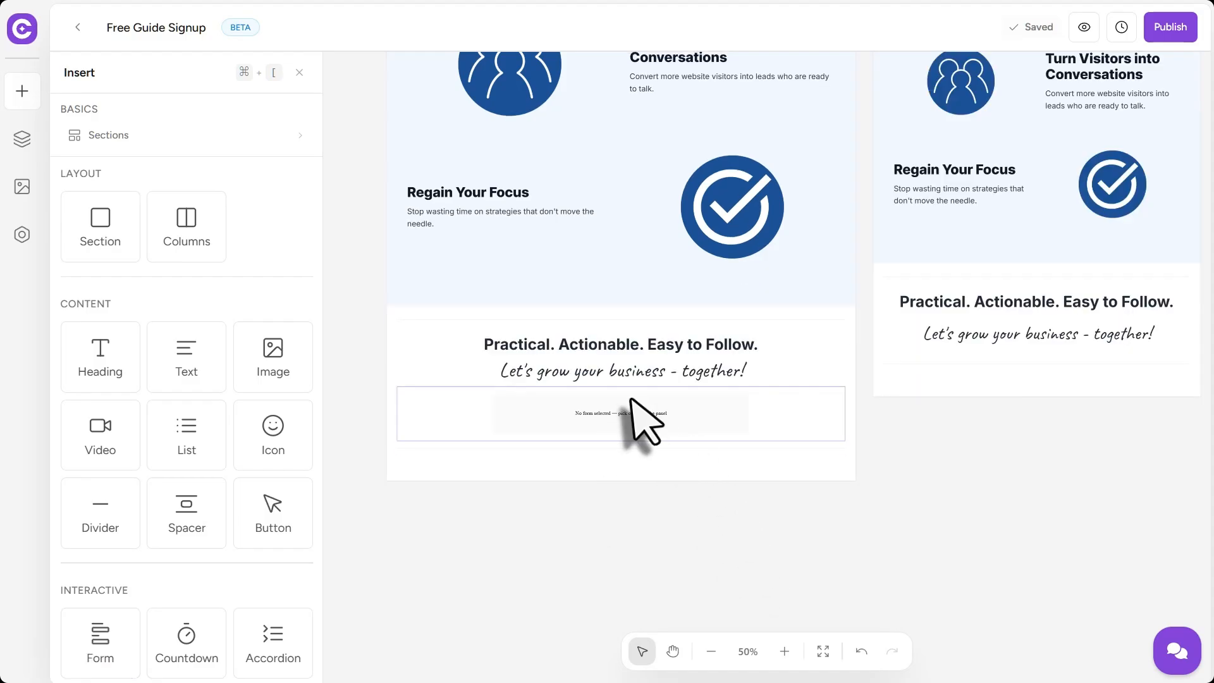
Step: Assign the "Free Guide Signup Form" to the new form element
{"action": "left_click", "coordinate": [587, 417]}
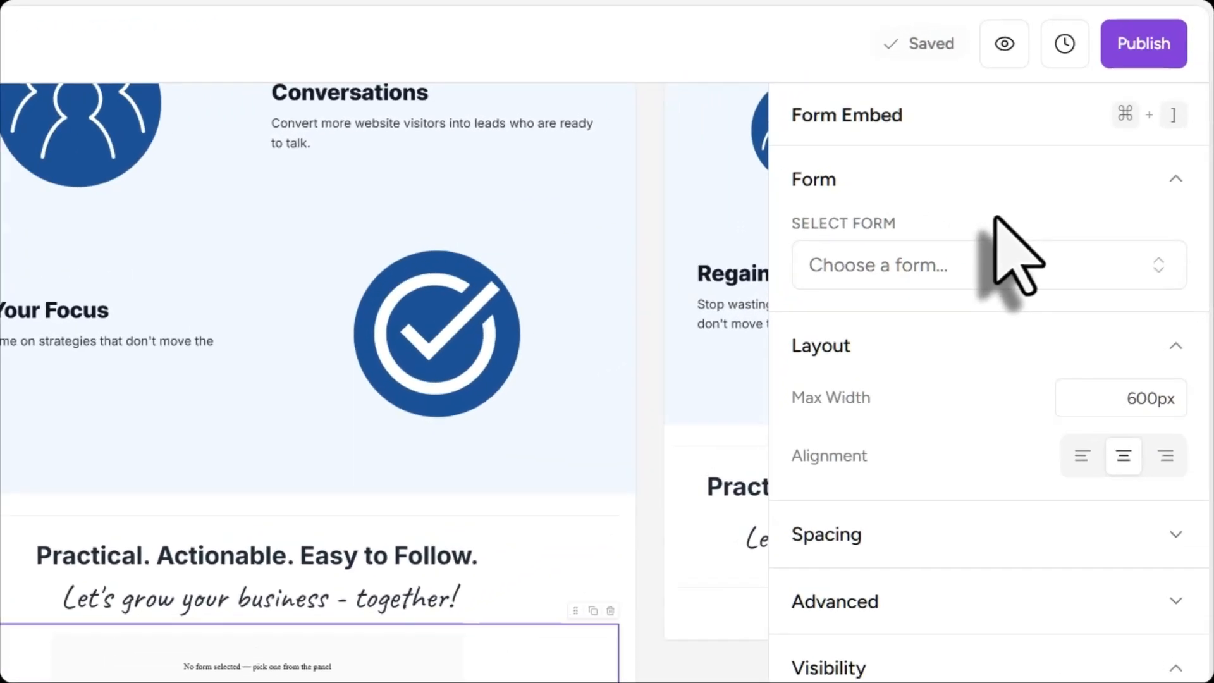
{"action": "left_click", "coordinate": [967, 265]}
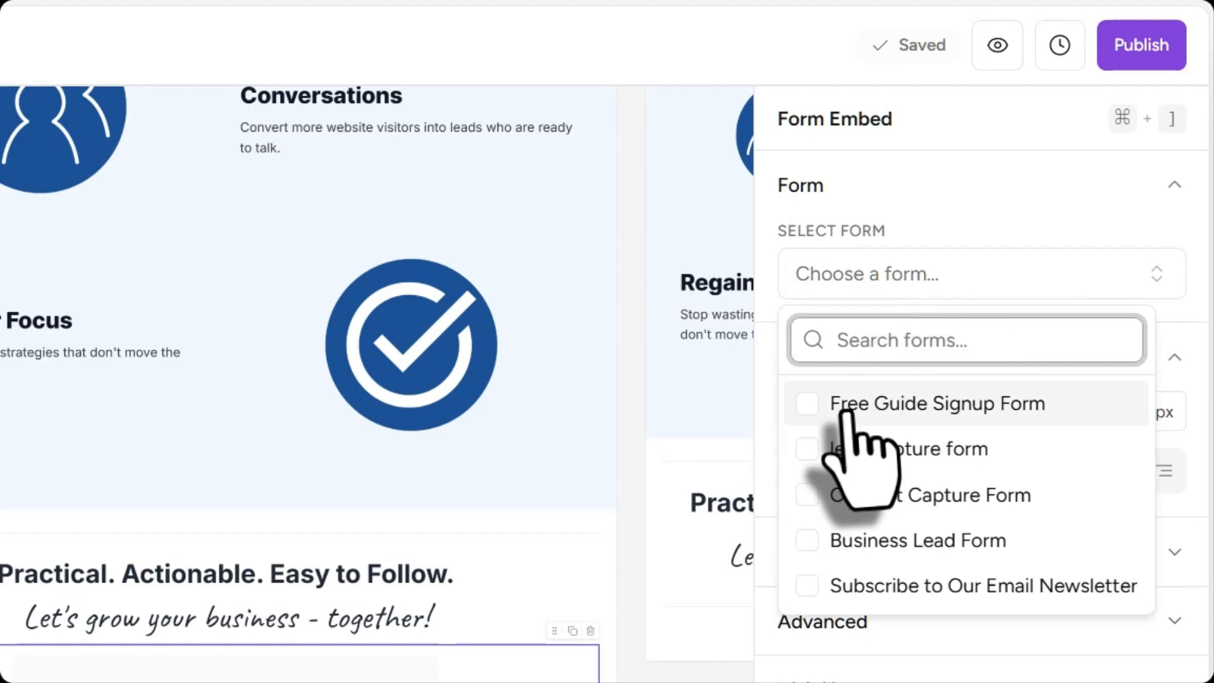
{"action": "left_click", "coordinate": [847, 403]}
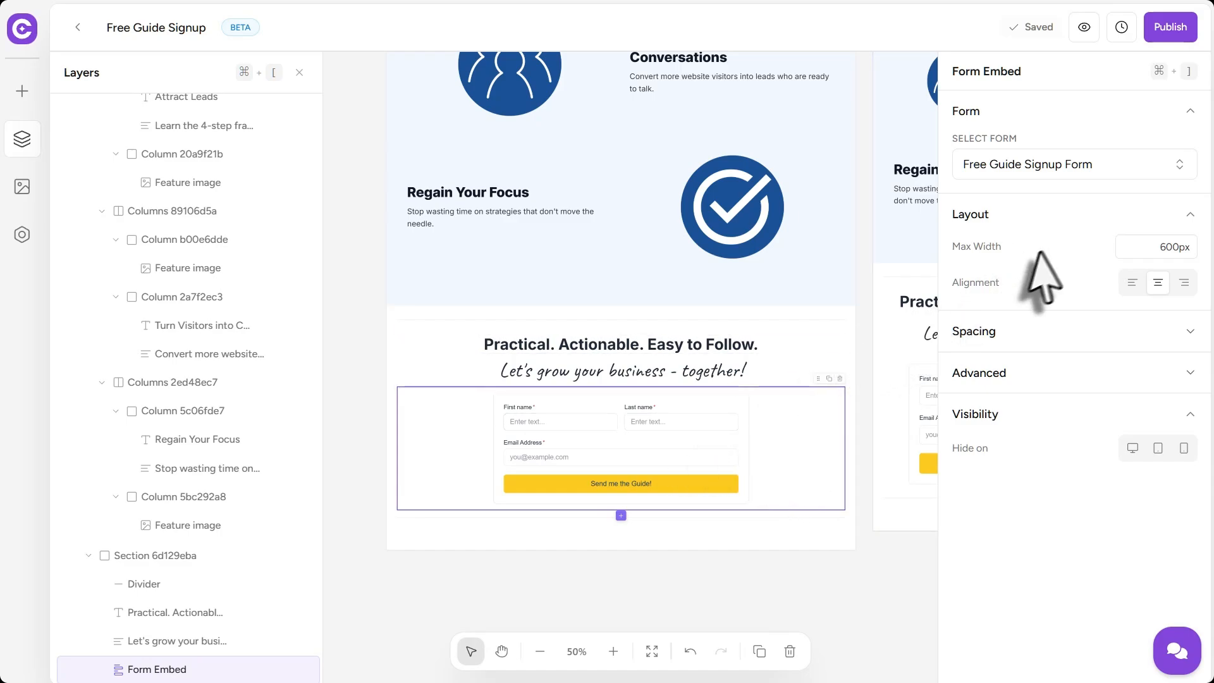
Step: Set the embedded signup form's max width to 100%
{"action": "left_click_drag", "start_coordinate": [1162, 246], "coordinate": [1194, 247]}
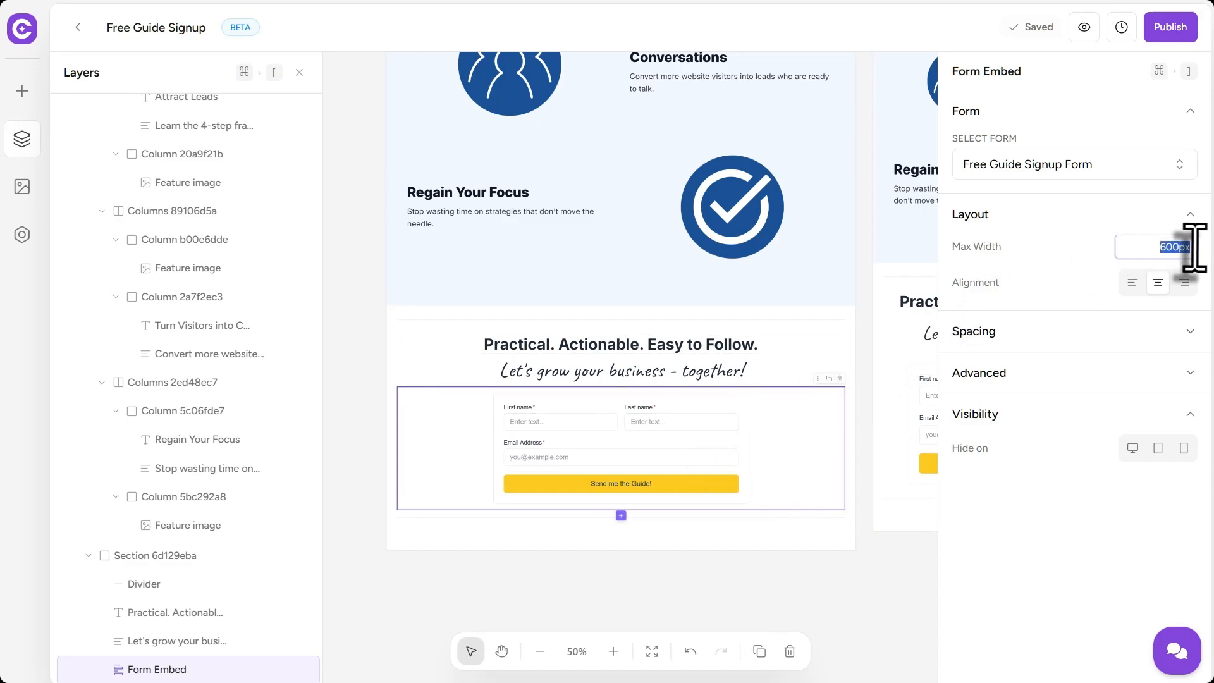
{"action": "type", "text": "100%"}
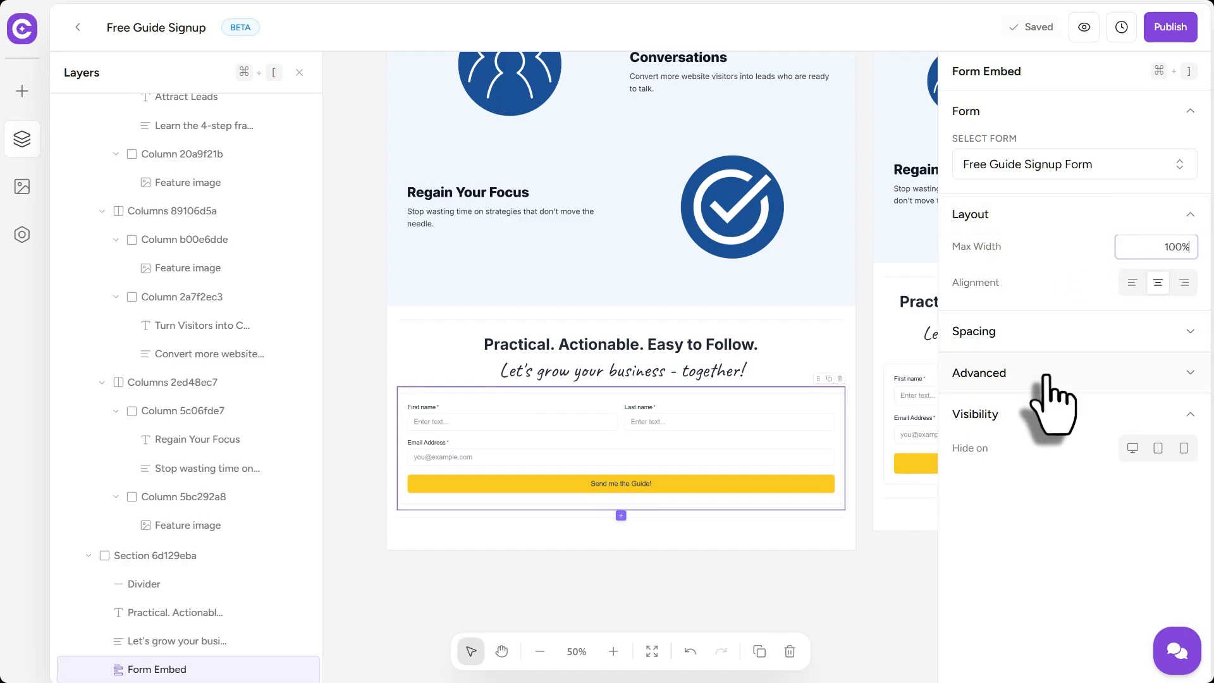
{"action": "left_click", "coordinate": [848, 594]}
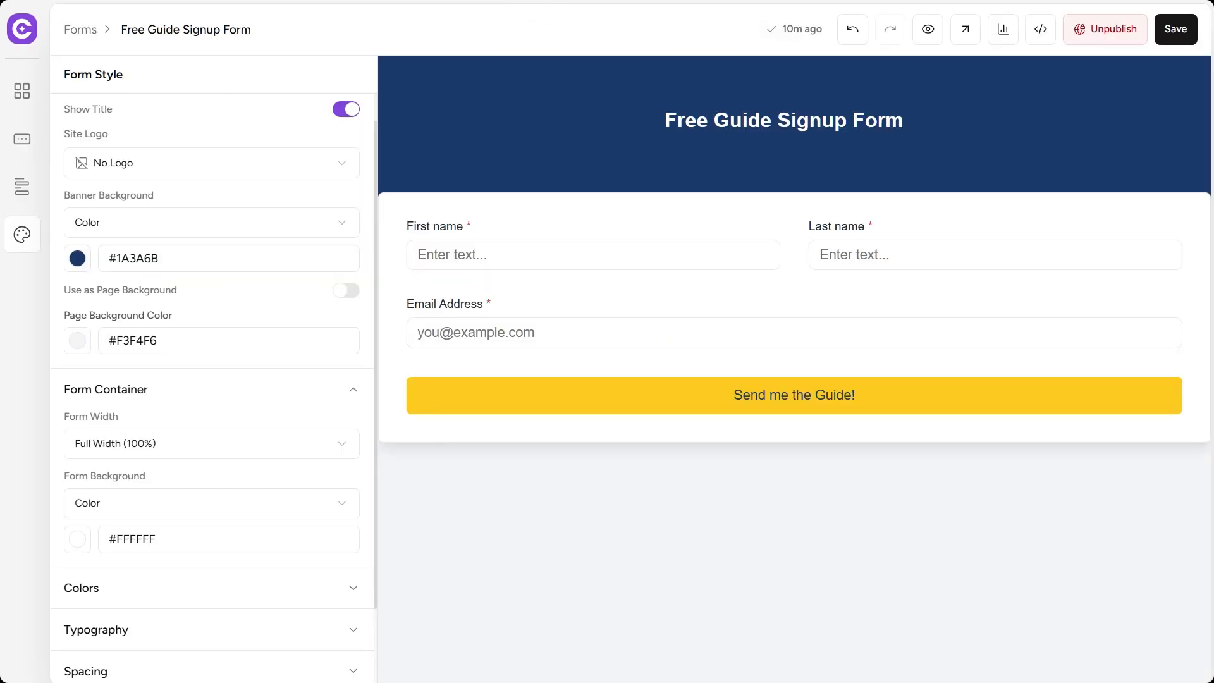
Step: Open the Free Guide Signup Form from the forms list and examine the Last name field's settings
{"action": "left_click", "coordinate": [22, 28]}
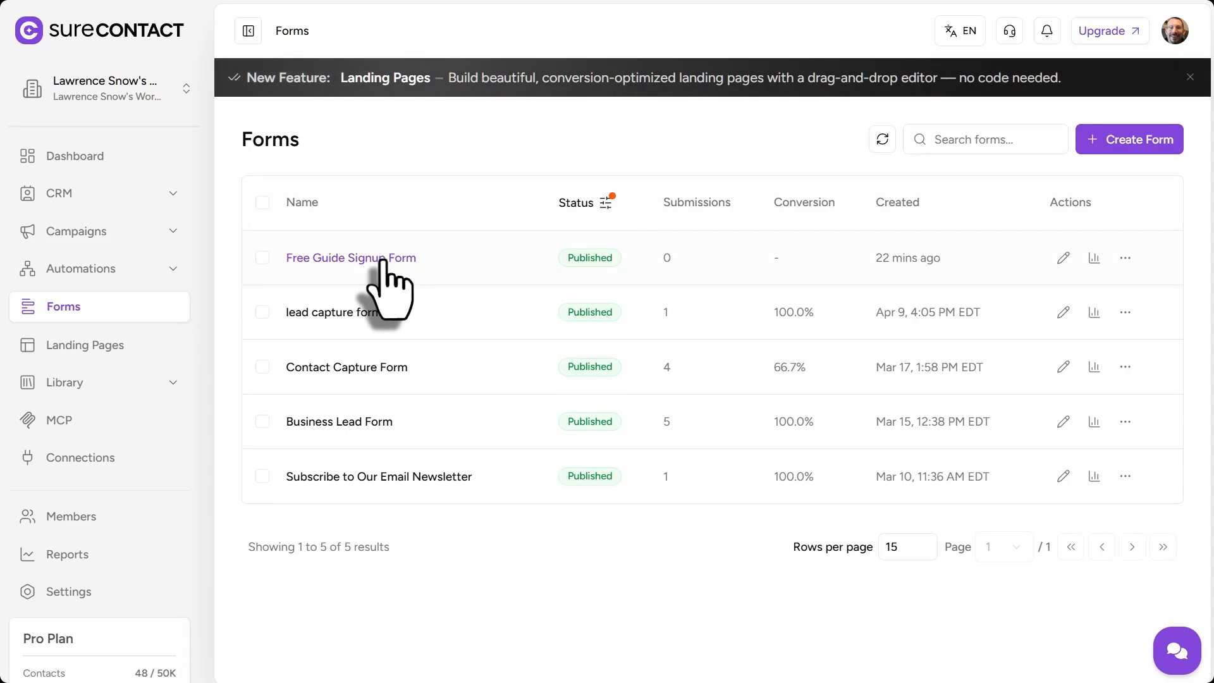
{"action": "left_click", "coordinate": [382, 261]}
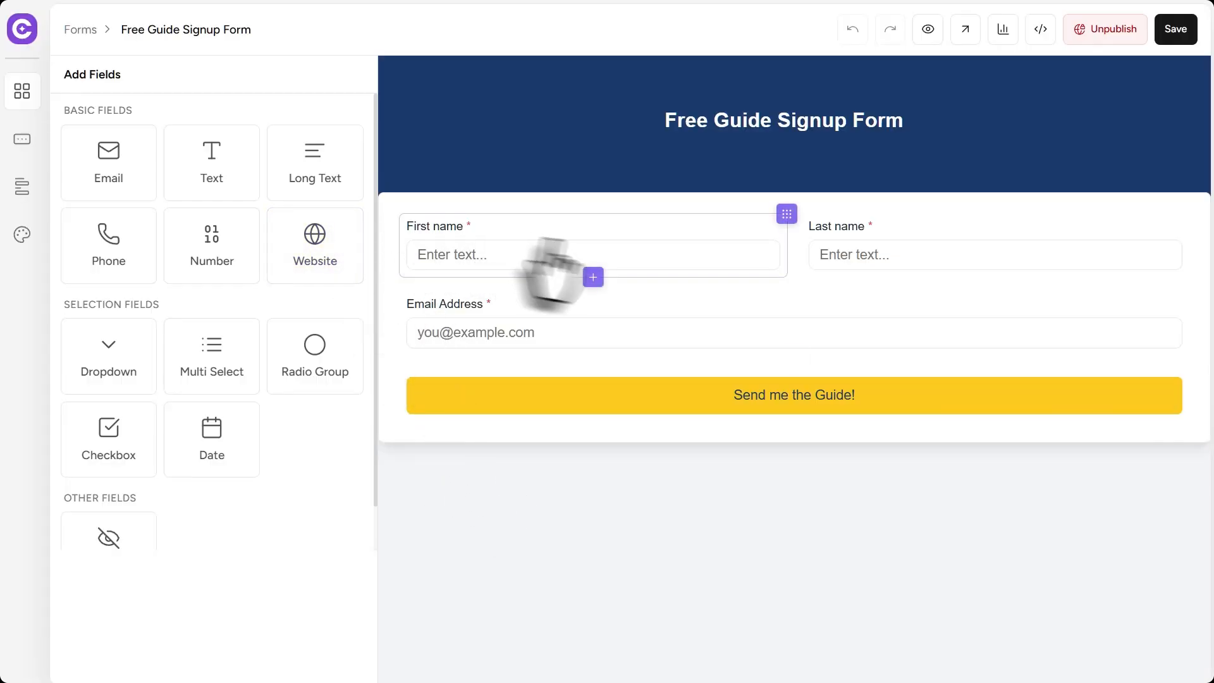
{"action": "left_click", "coordinate": [862, 270]}
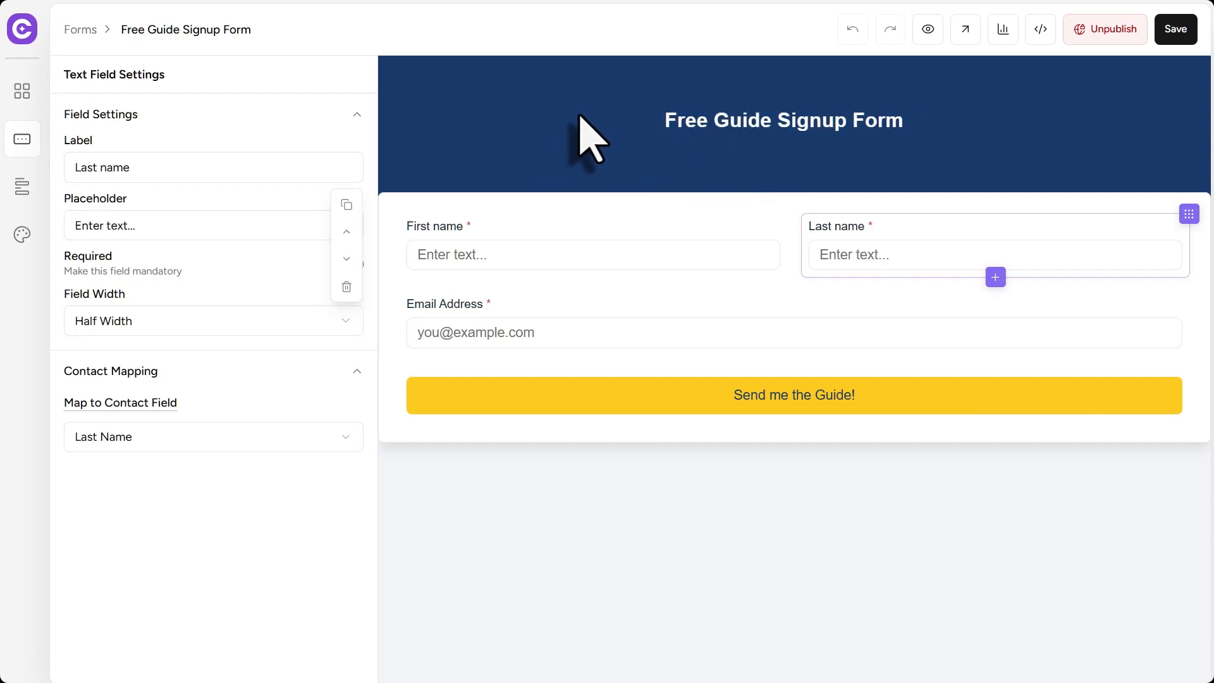
Step: Examine the signup form's submission, list assignment, display, spam protection and compliance settings
{"action": "left_click", "coordinate": [24, 188]}
{"action": "scroll", "coordinate": [269, 253], "scroll_direction": "down", "scroll_amount": 2}
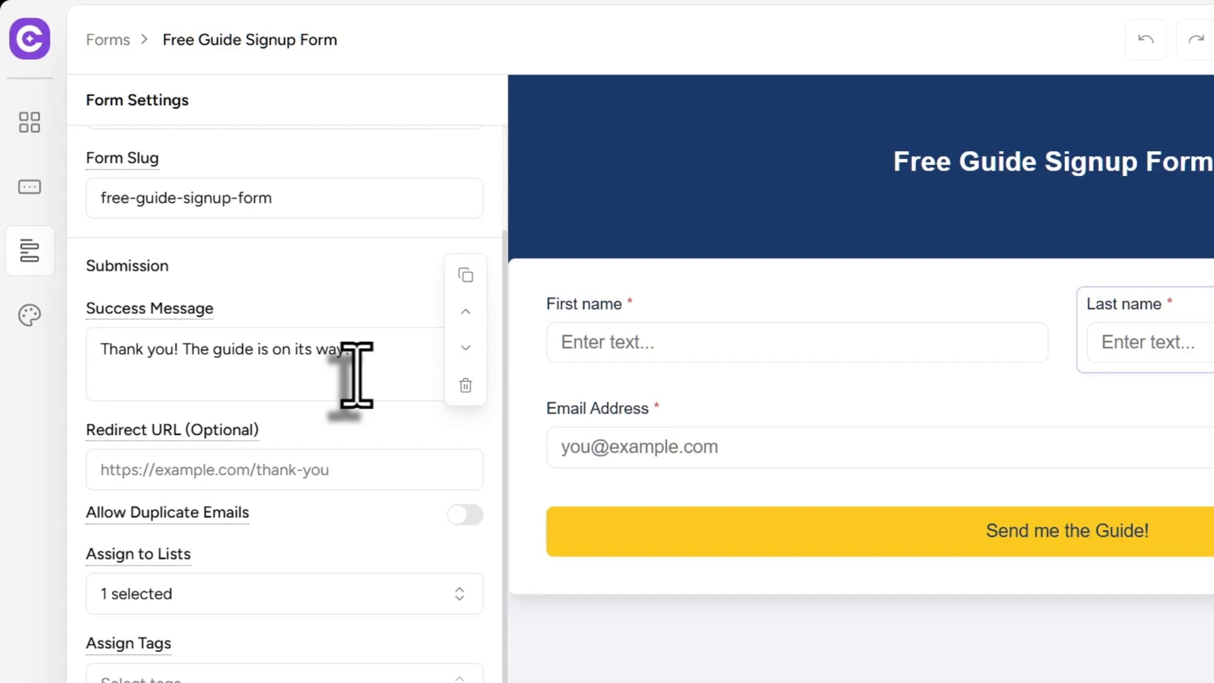
{"action": "scroll", "coordinate": [370, 349], "scroll_direction": "down", "scroll_amount": 1}
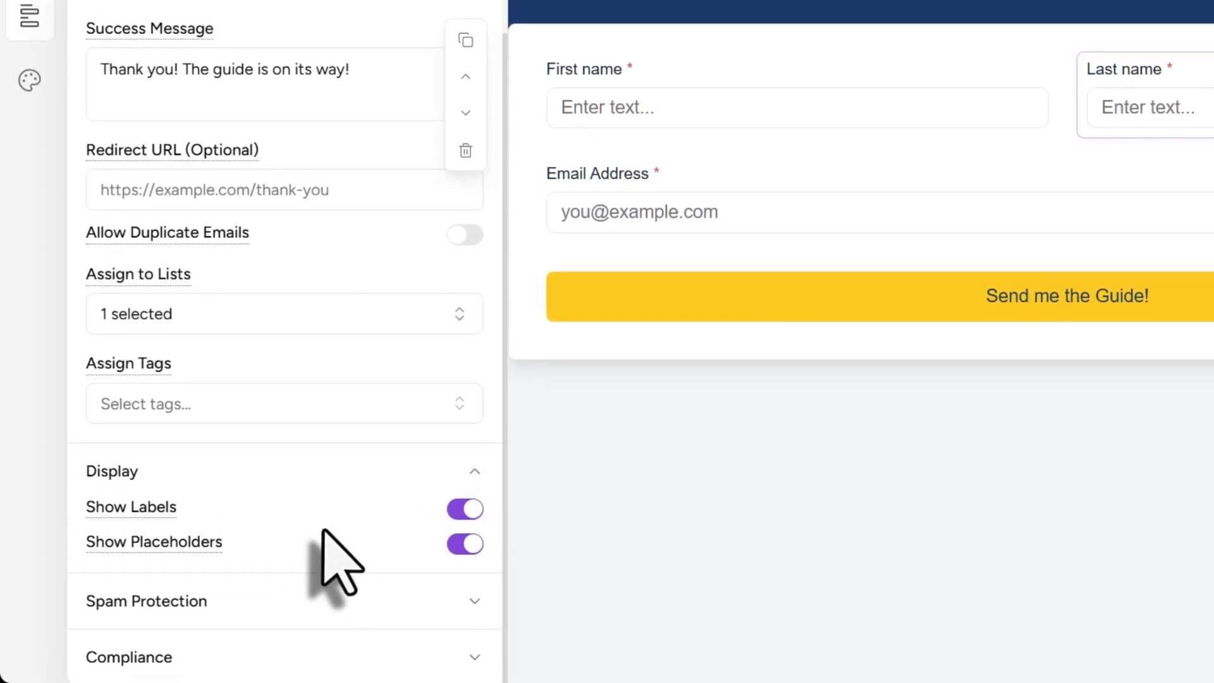
{"action": "scroll", "coordinate": [303, 582], "scroll_direction": "up", "scroll_amount": 3}
{"action": "scroll", "coordinate": [345, 569], "scroll_direction": "down", "scroll_amount": 3}
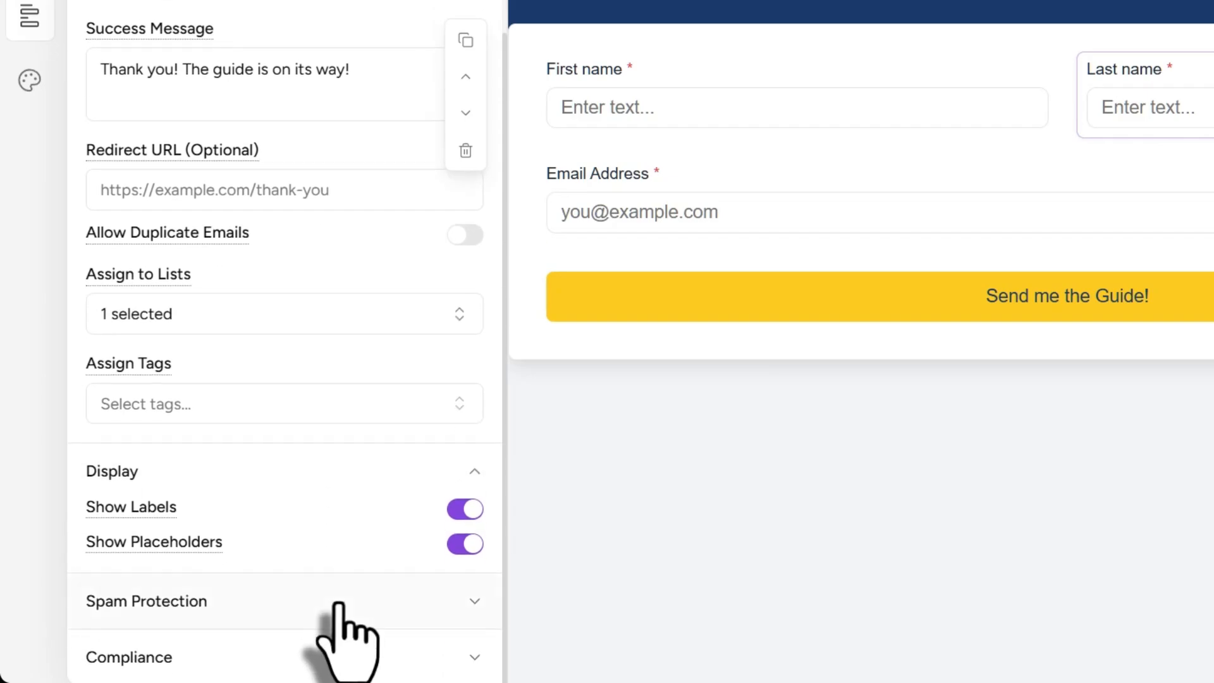
{"action": "left_click", "coordinate": [339, 601]}
{"action": "scroll", "coordinate": [339, 604], "scroll_direction": "down", "scroll_amount": 2}
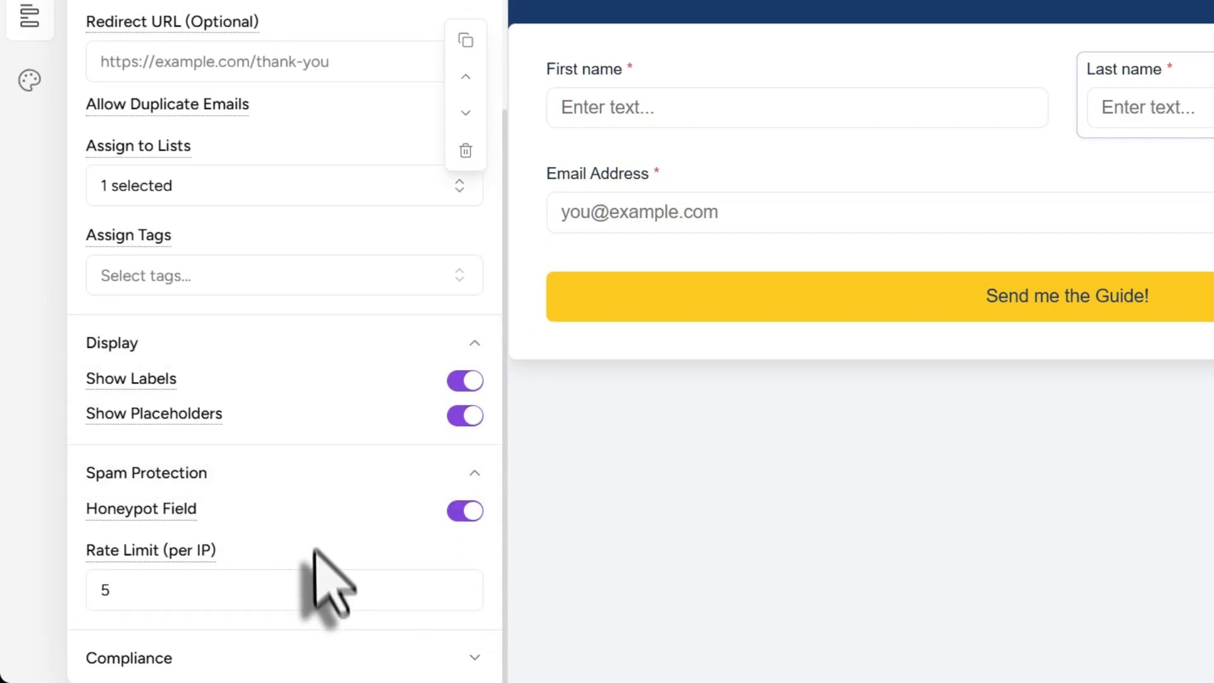
{"action": "left_click", "coordinate": [300, 669]}
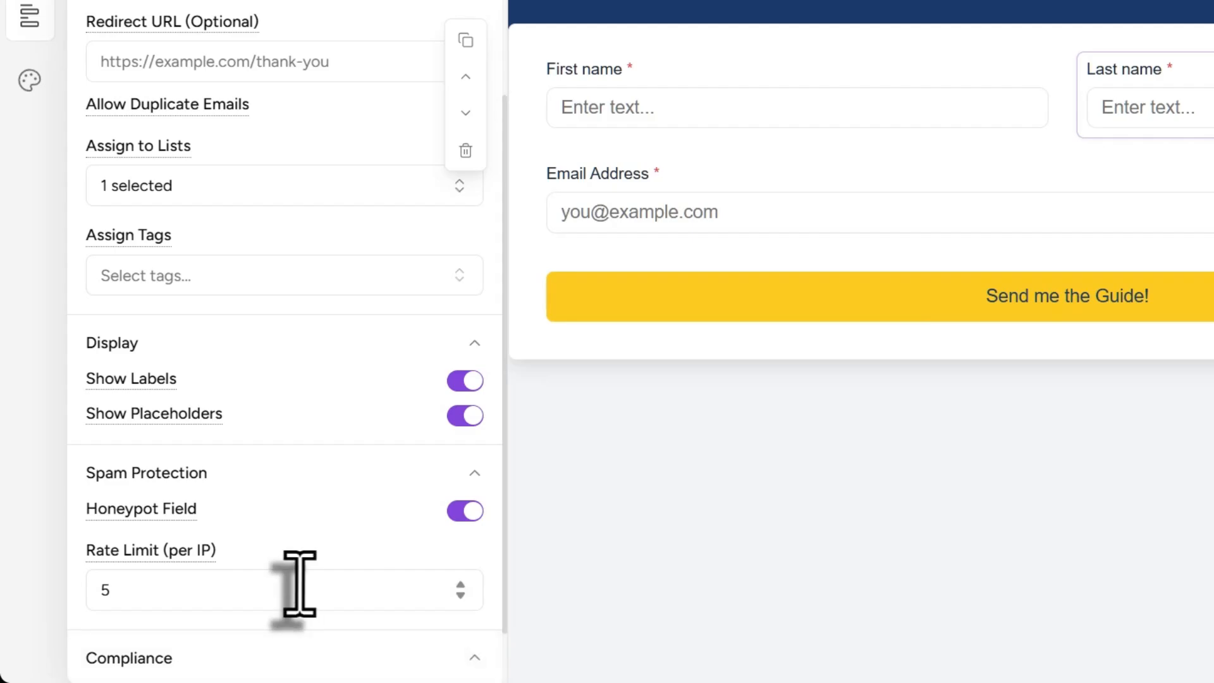
{"action": "scroll", "coordinate": [301, 583], "scroll_direction": "down", "scroll_amount": 2}
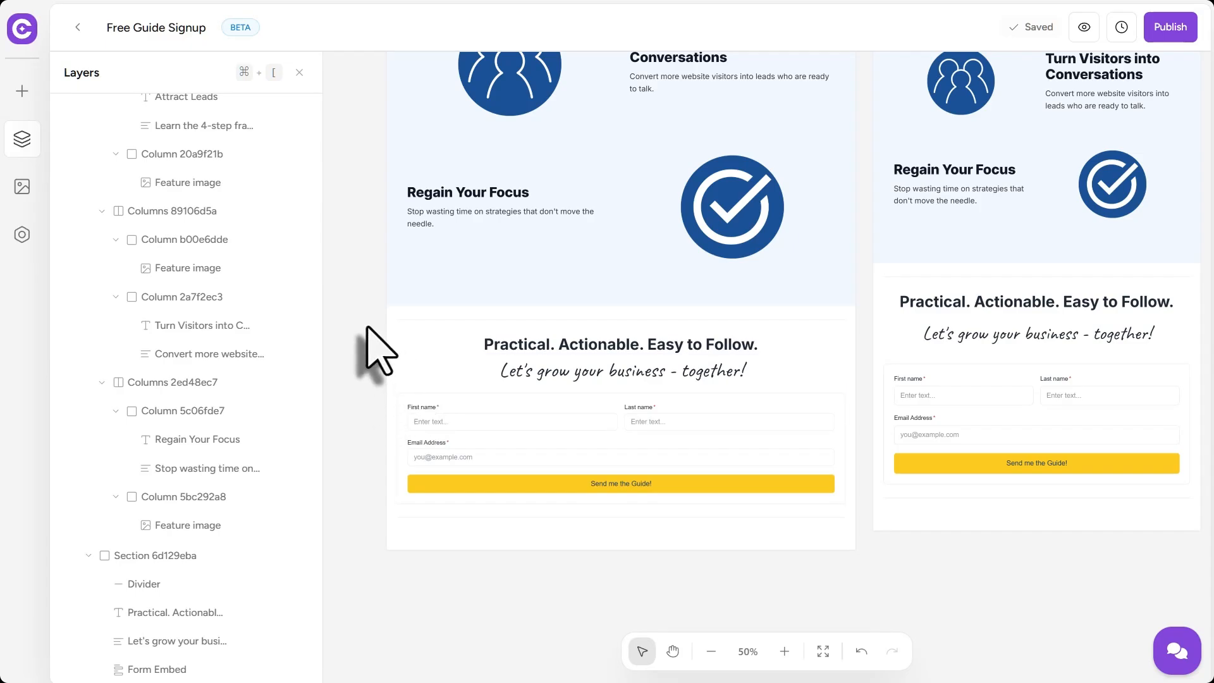
Step: In the landing page's tablet layout, set the bottom padding of the "Learn a simple system to attract and convert leads consistently." text to 16
{"action": "left_click", "coordinate": [673, 651]}
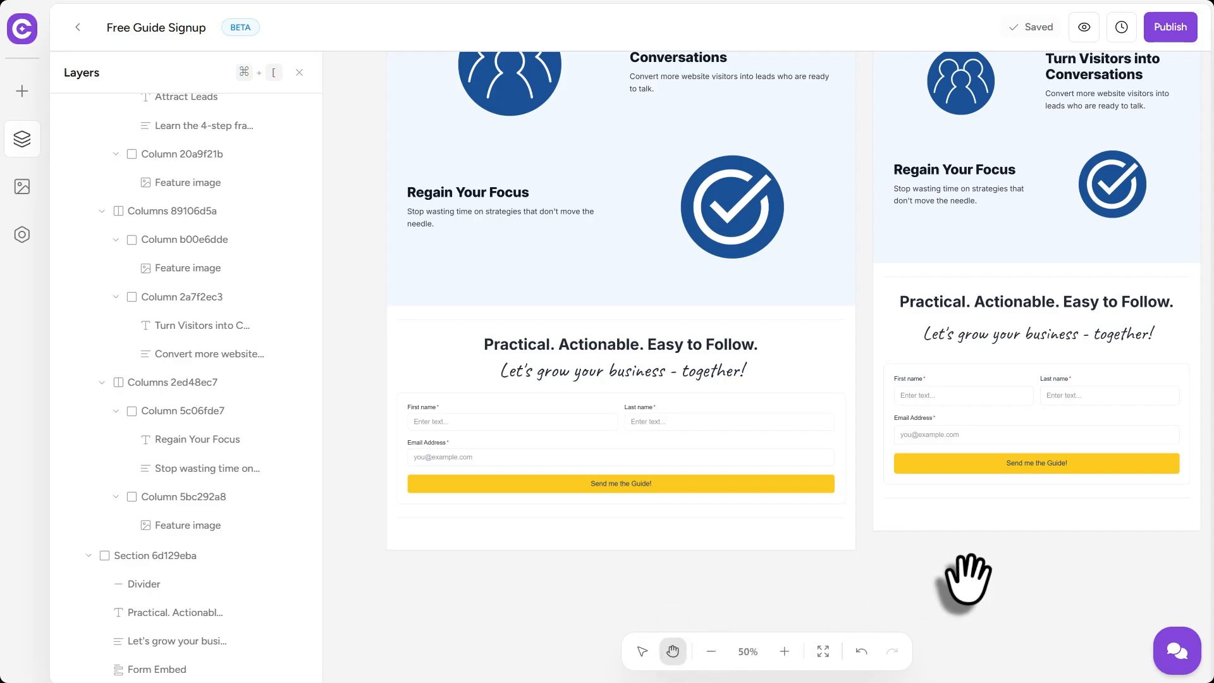
{"action": "left_click_drag", "start_coordinate": [965, 578], "coordinate": [727, 596]}
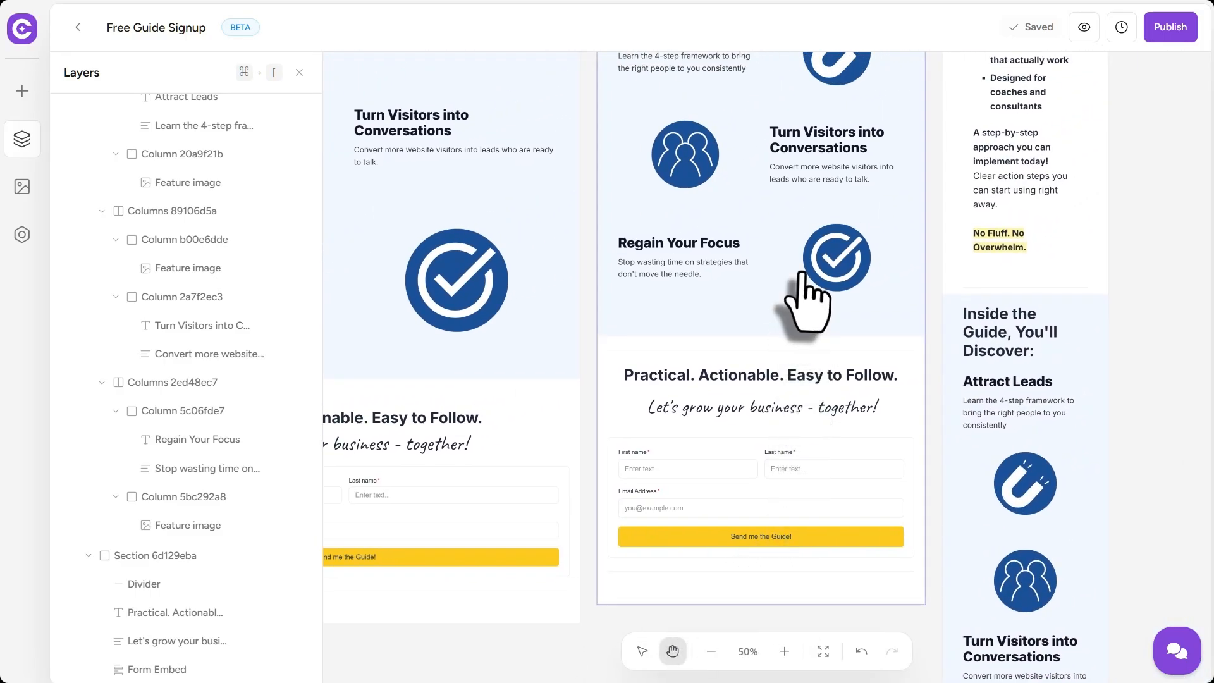
{"action": "left_click_drag", "start_coordinate": [808, 293], "coordinate": [690, 491]}
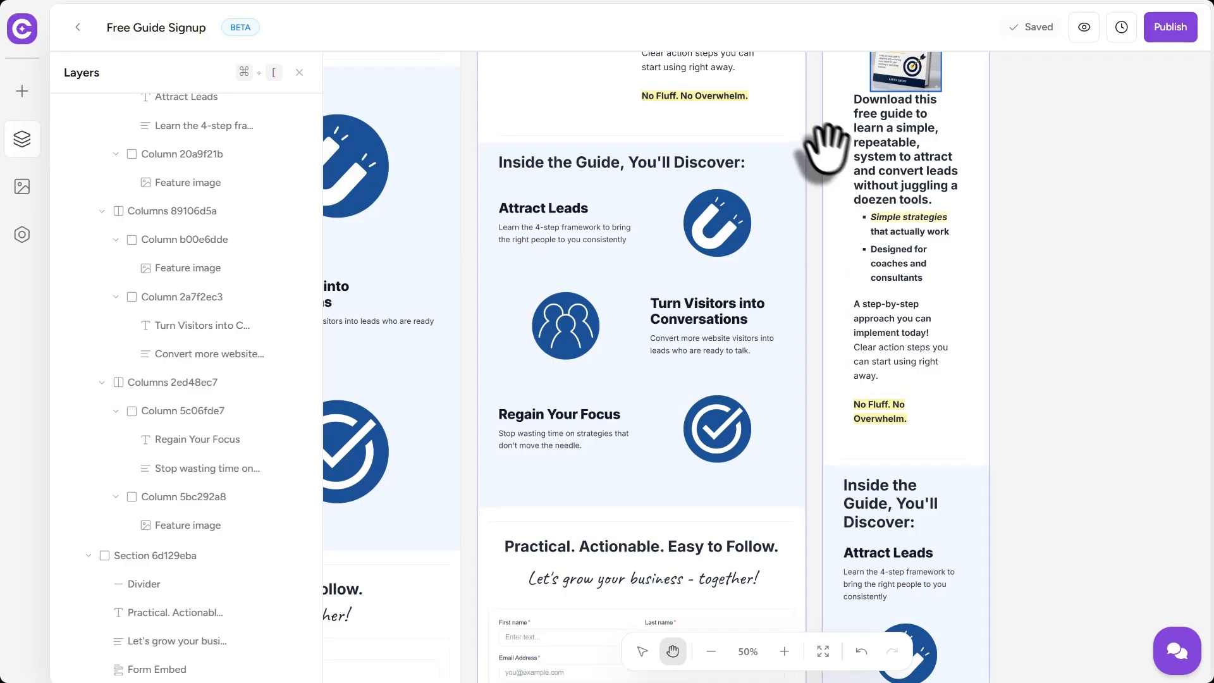
{"action": "left_click_drag", "start_coordinate": [768, 124], "coordinate": [816, 448]}
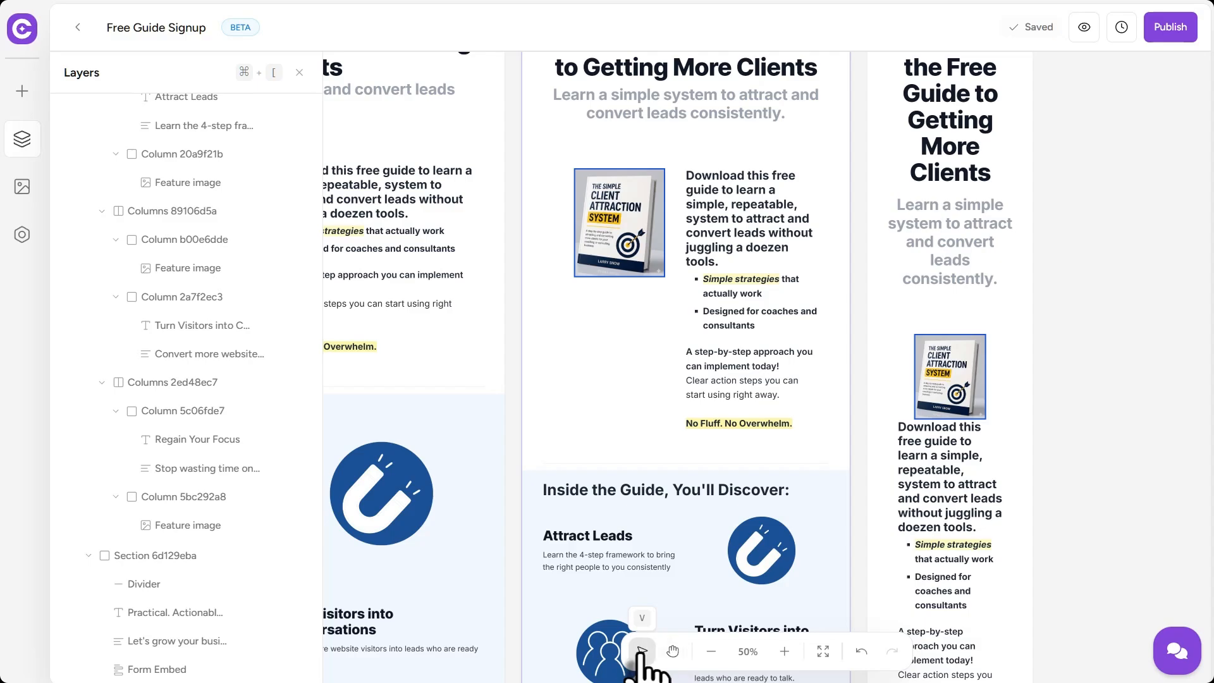
{"action": "left_click", "coordinate": [642, 651]}
{"action": "left_click", "coordinate": [654, 113]}
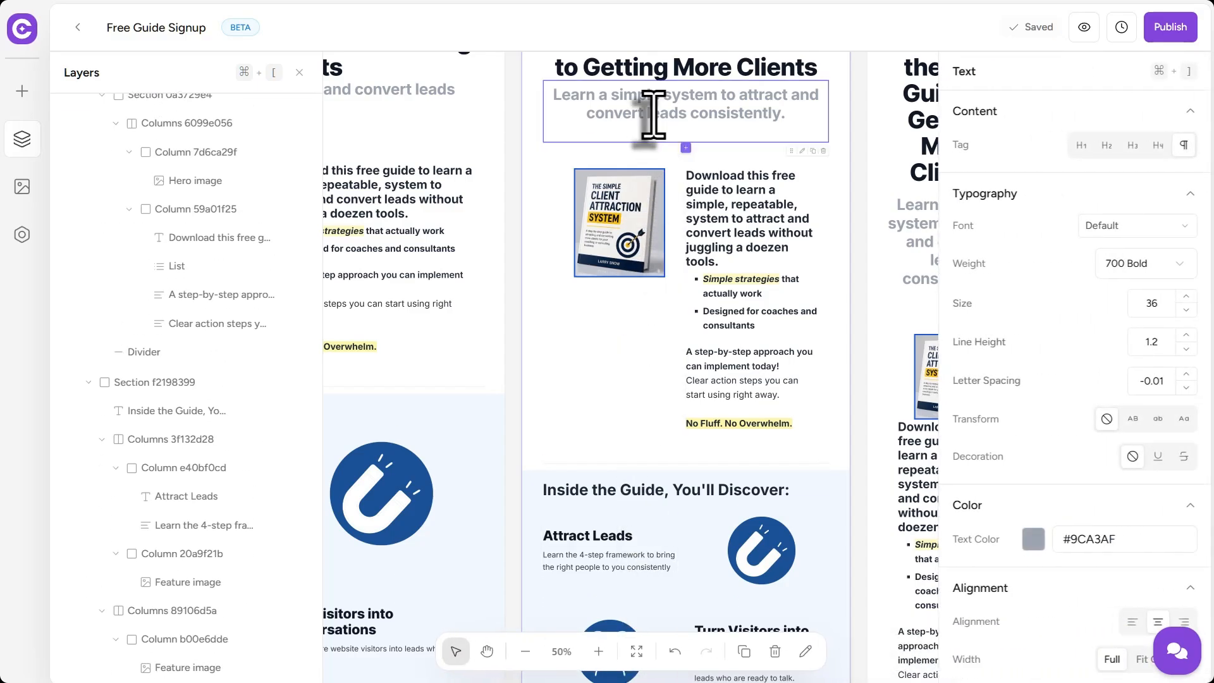
{"action": "scroll", "coordinate": [1046, 389], "scroll_direction": "down", "scroll_amount": 3}
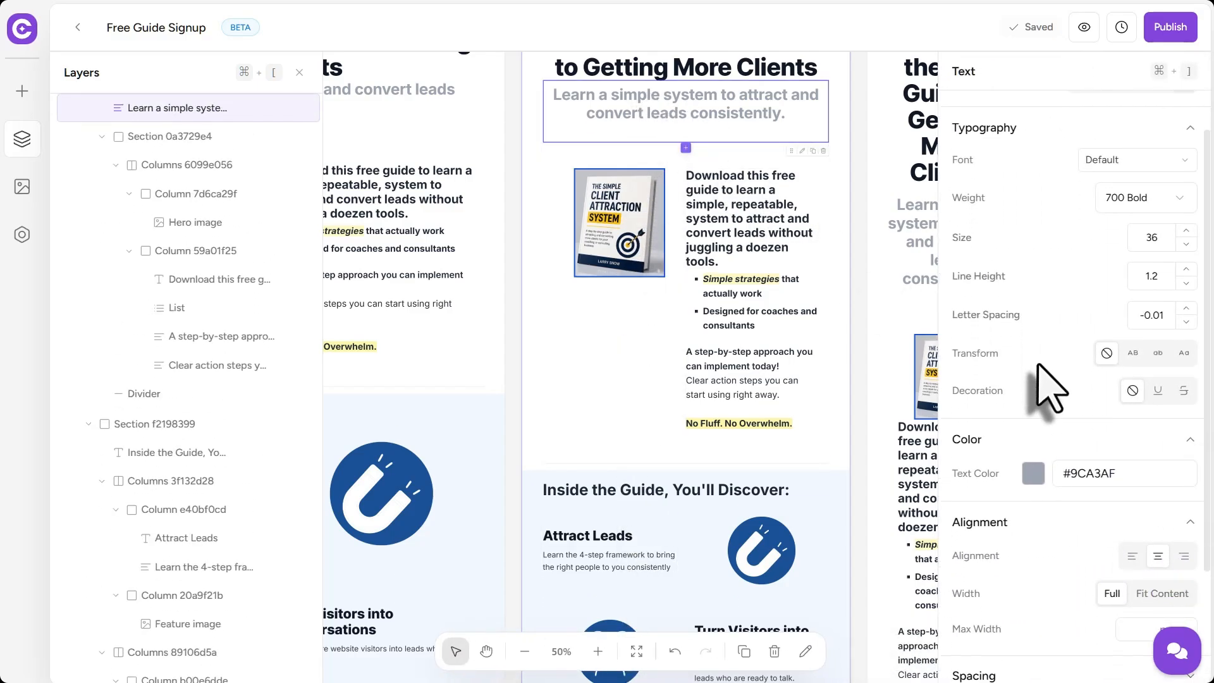
{"action": "scroll", "coordinate": [1033, 340], "scroll_direction": "down", "scroll_amount": 3}
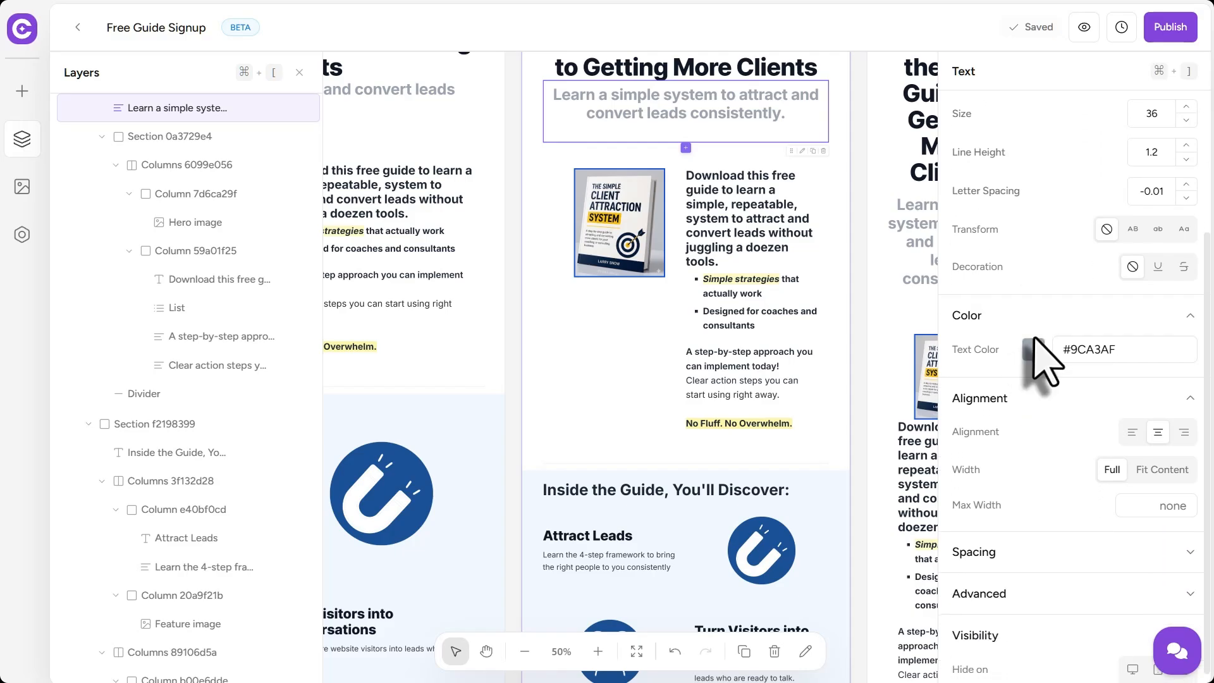
{"action": "left_click", "coordinate": [1063, 544]}
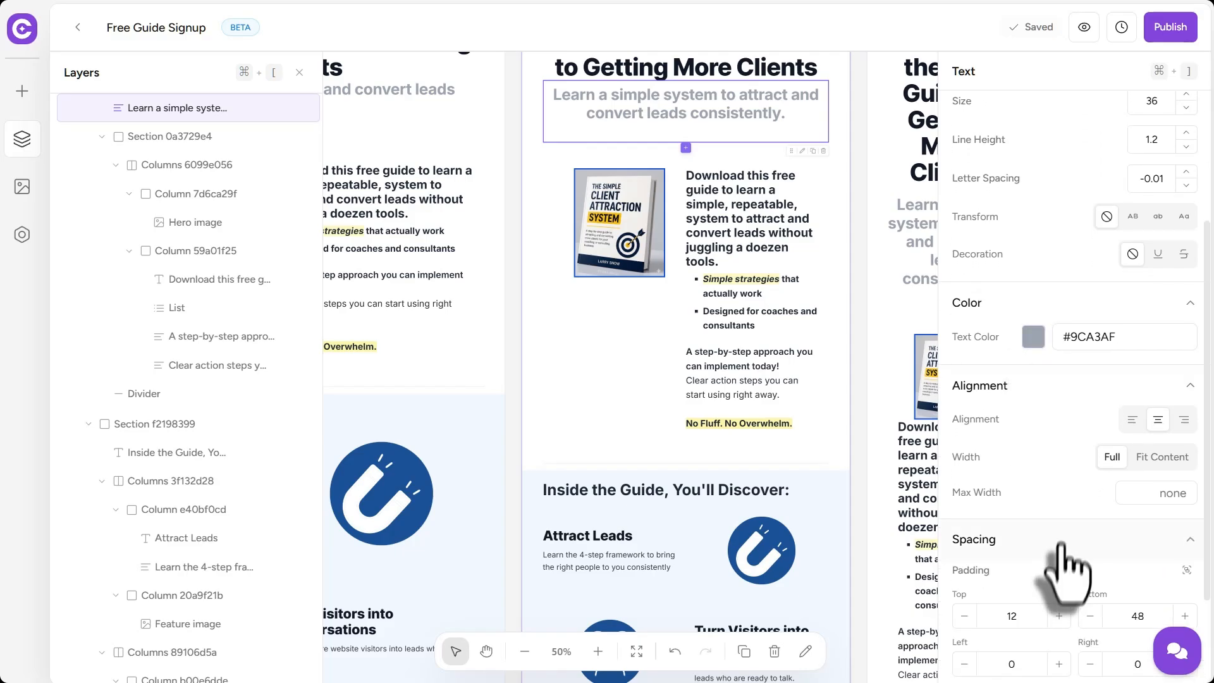
{"action": "scroll", "coordinate": [1069, 538], "scroll_direction": "down", "scroll_amount": 3}
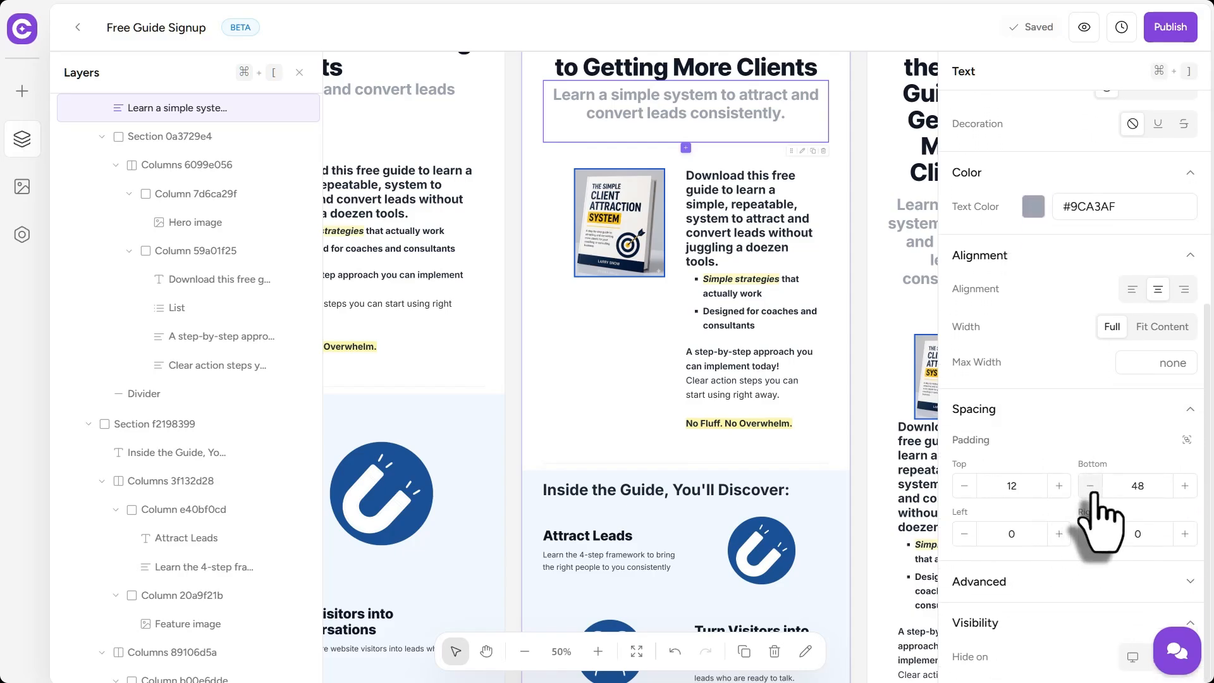
{"action": "left_click", "coordinate": [1096, 493]}
{"action": "left_click", "coordinate": [1096, 493]}
{"action": "left_click", "coordinate": [1096, 494]}
{"action": "left_click", "coordinate": [1096, 493]}
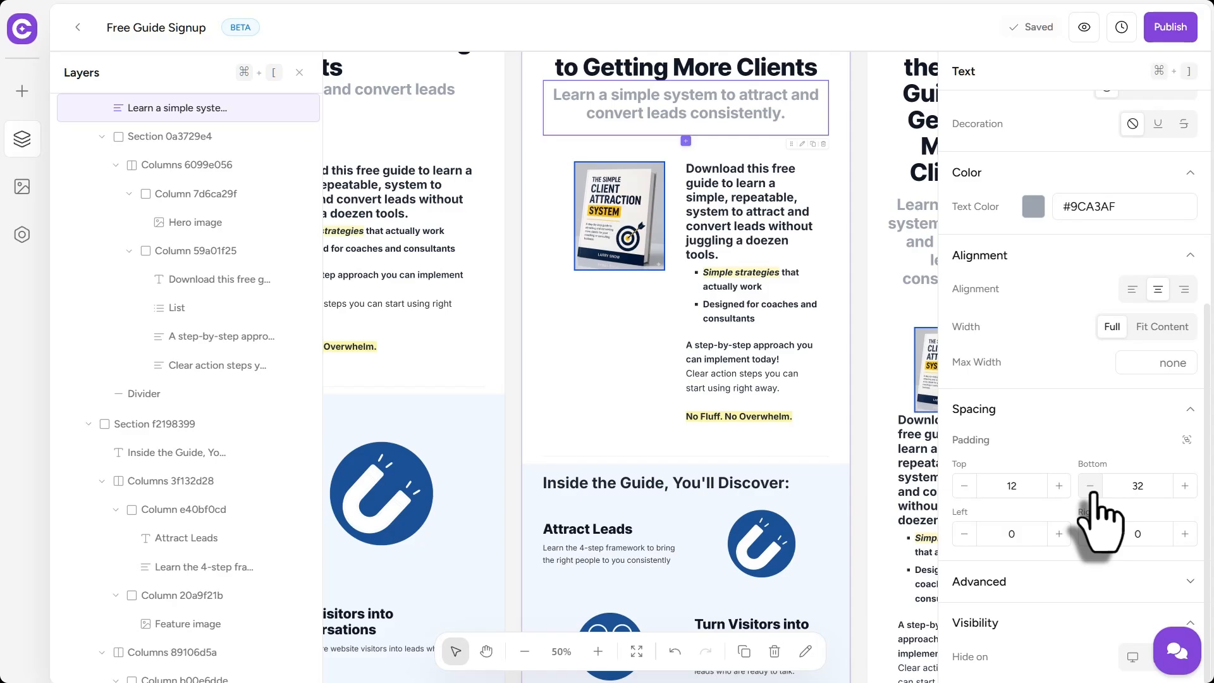
{"action": "left_click", "coordinate": [1096, 493]}
{"action": "left_click", "coordinate": [1096, 493]}
{"action": "left_click", "coordinate": [1096, 493]}
{"action": "left_click", "coordinate": [1096, 494]}
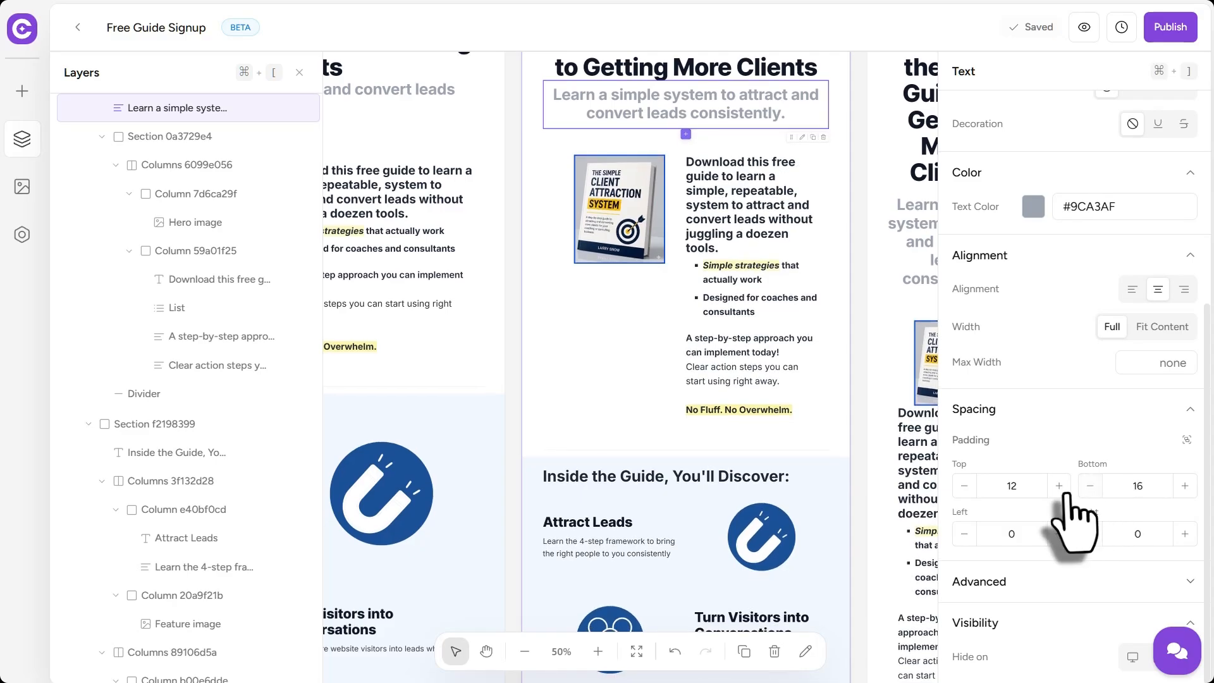
Step: Set the top padding of the tablet layout's hero subheading to 24 and deselect it
{"action": "left_click", "coordinate": [1059, 486]}
{"action": "left_click", "coordinate": [1059, 486]}
{"action": "left_click", "coordinate": [1059, 486]}
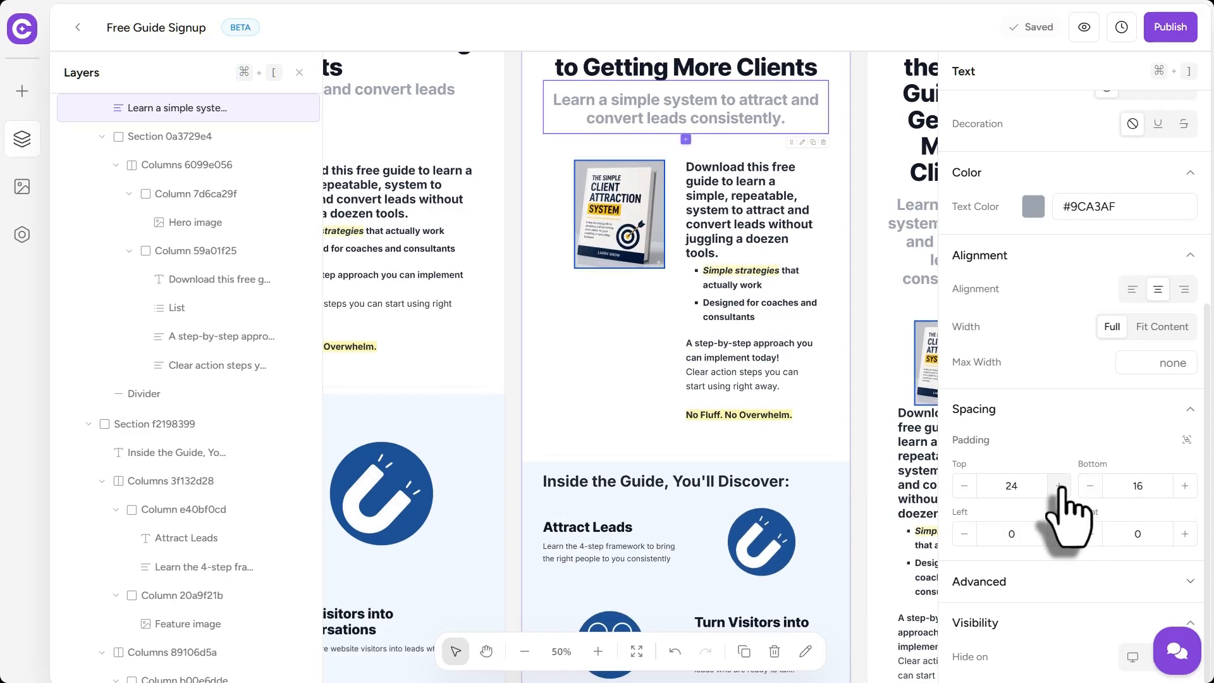
{"action": "left_click", "coordinate": [913, 219]}
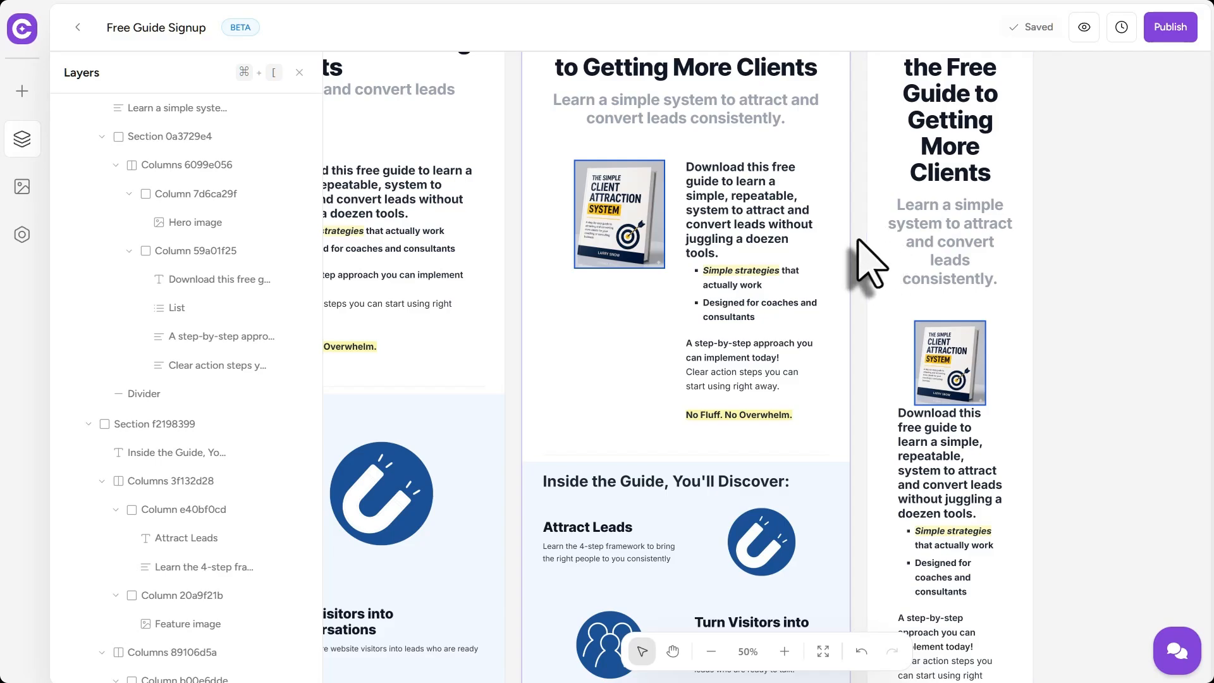
Step: Publish the landing page with public access at the URL slug "free-guide-signup" and the SEO title "Free Guide Signup"
{"action": "scroll", "coordinate": [869, 263], "scroll_direction": "up", "scroll_amount": 3}
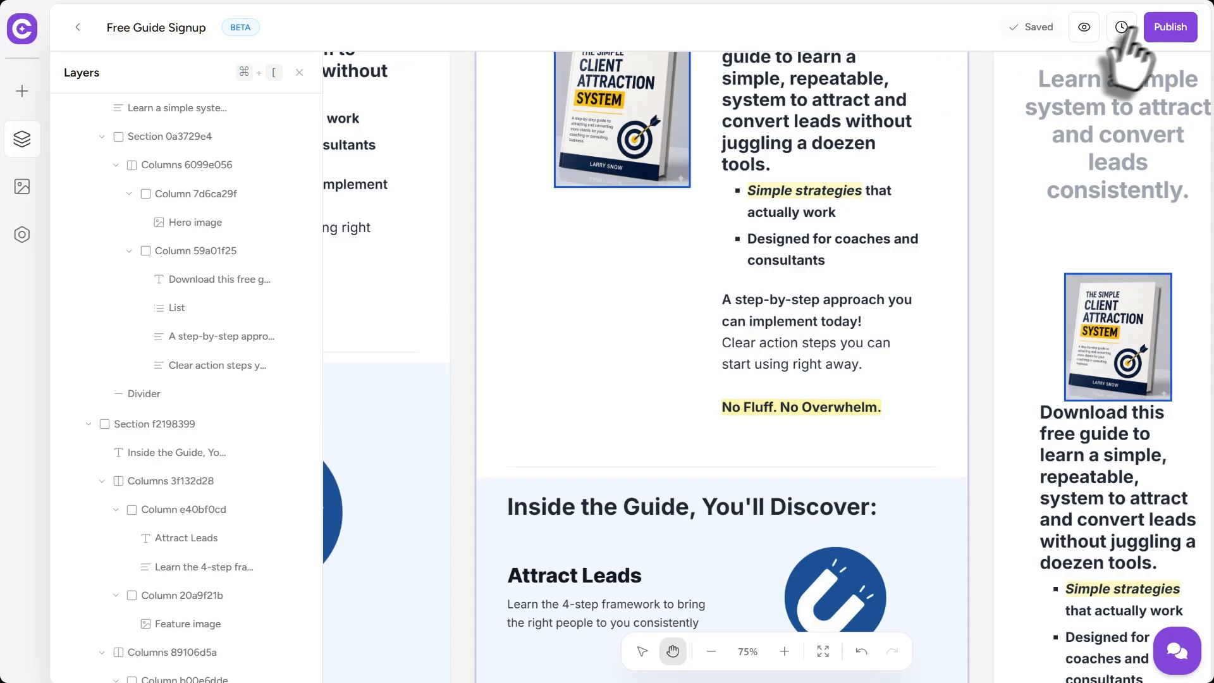
{"action": "left_click", "coordinate": [1168, 31]}
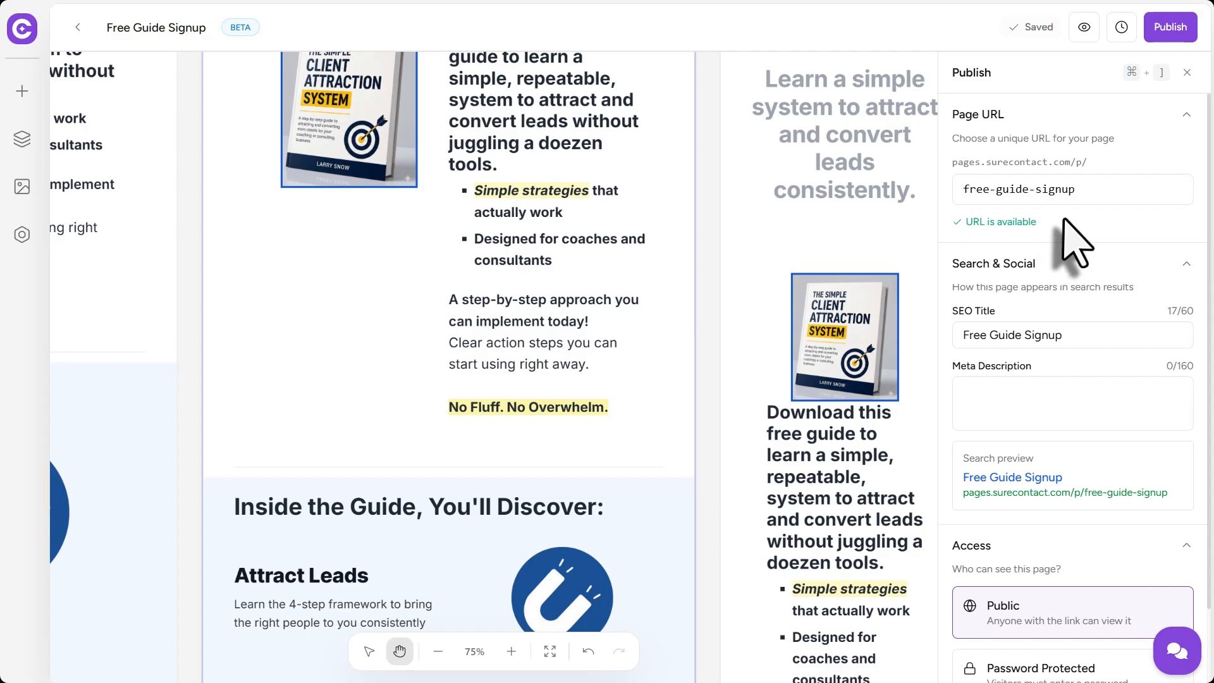
{"action": "scroll", "coordinate": [1079, 243], "scroll_direction": "down", "scroll_amount": 2}
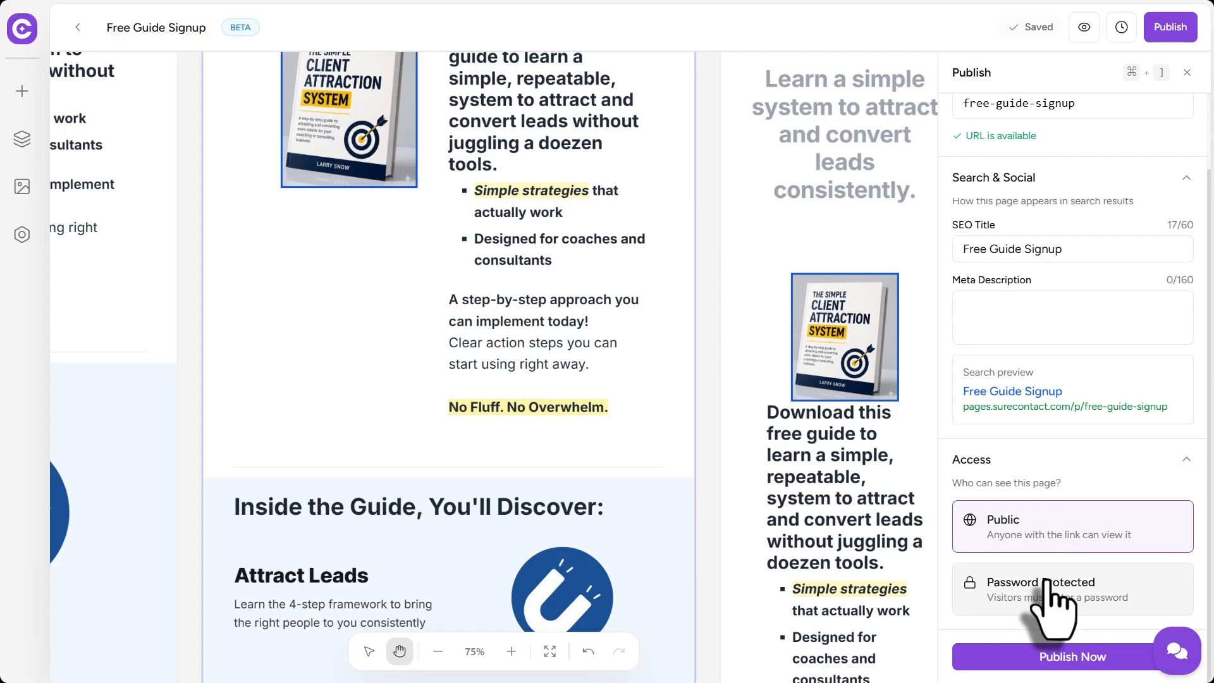
{"action": "left_click", "coordinate": [1101, 658]}
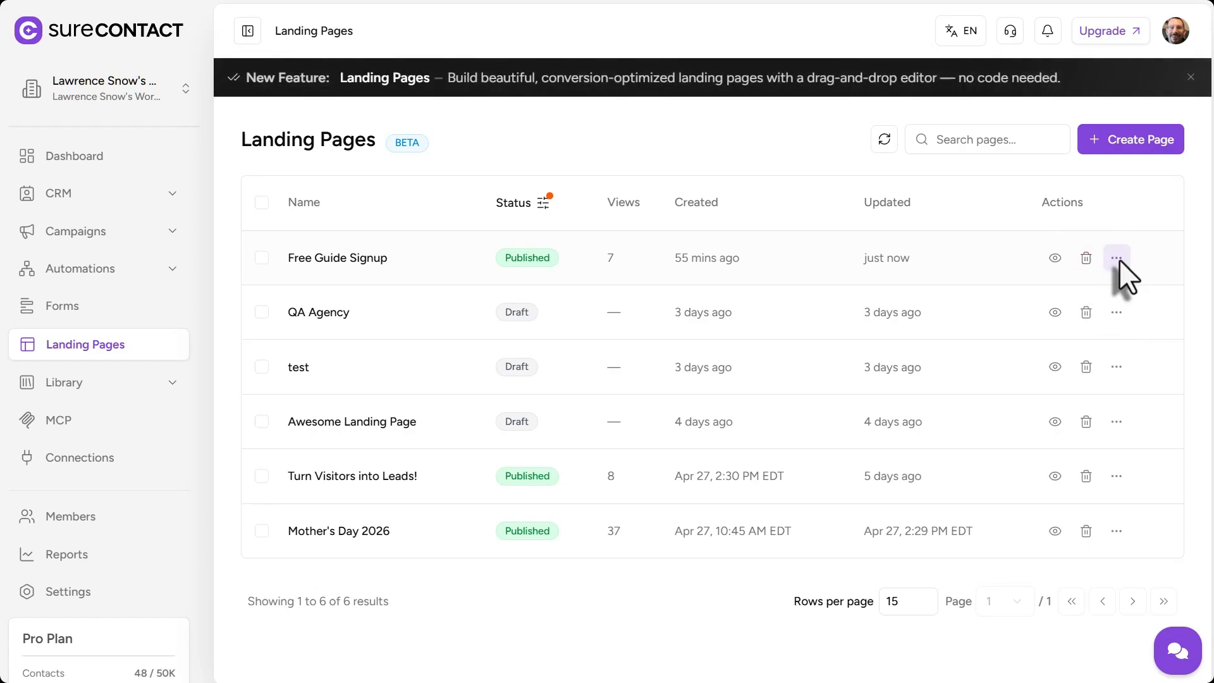
Step: Show the additional actions available for the Free Guide Signup page in the landing pages list
{"action": "left_click", "coordinate": [1117, 258]}
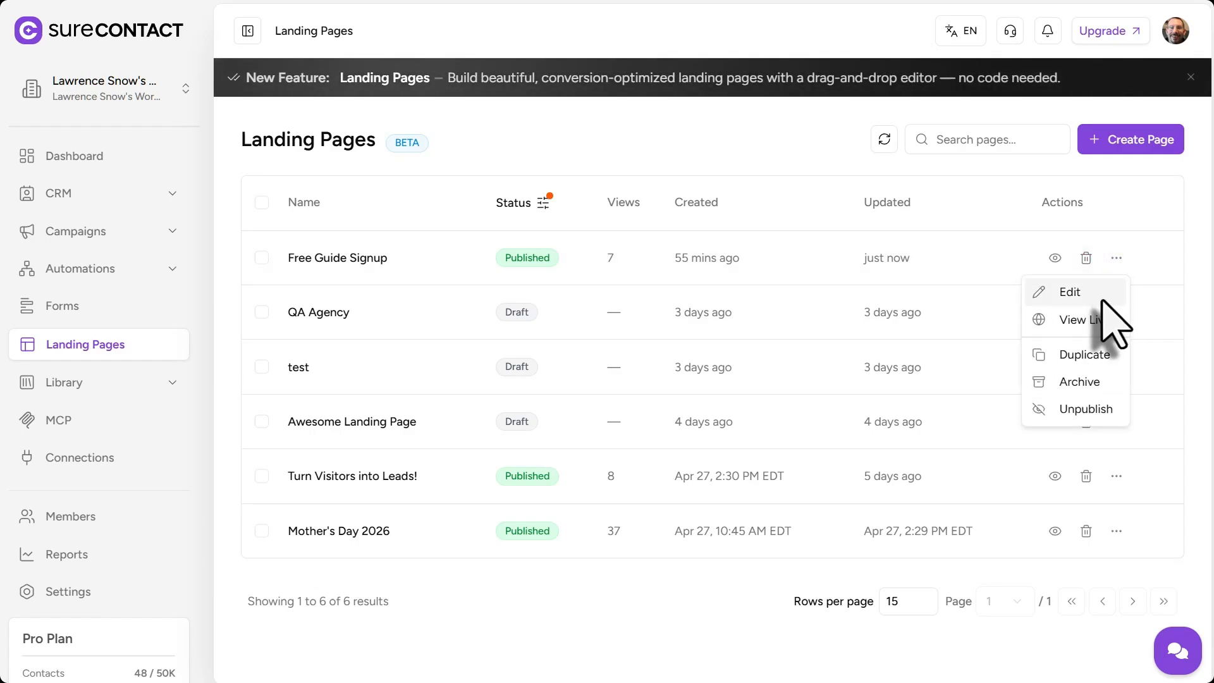